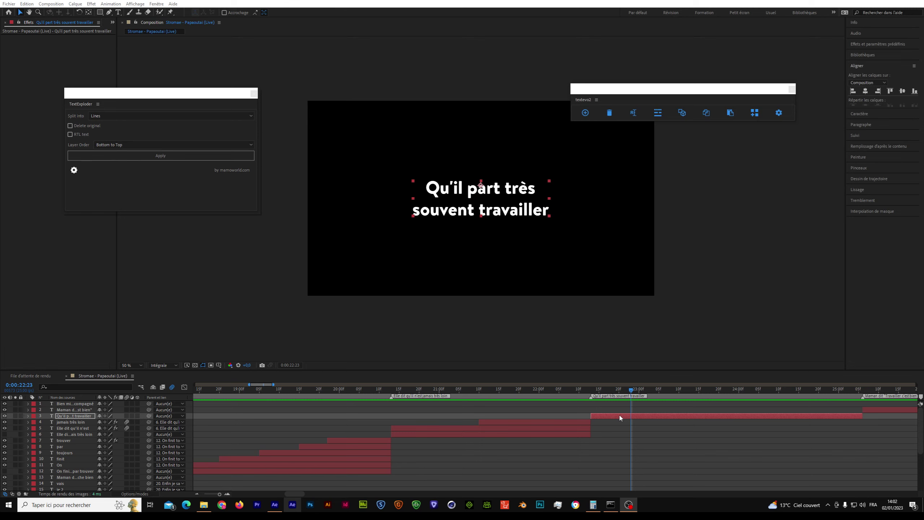
# Step: At 0:00:22:19, split the text layer "Qu'il part très souvent travailler" into Words with TextExploder and hide the original layer
pyautogui.moveTo(632, 391); pyautogui.dragTo(595, 400)
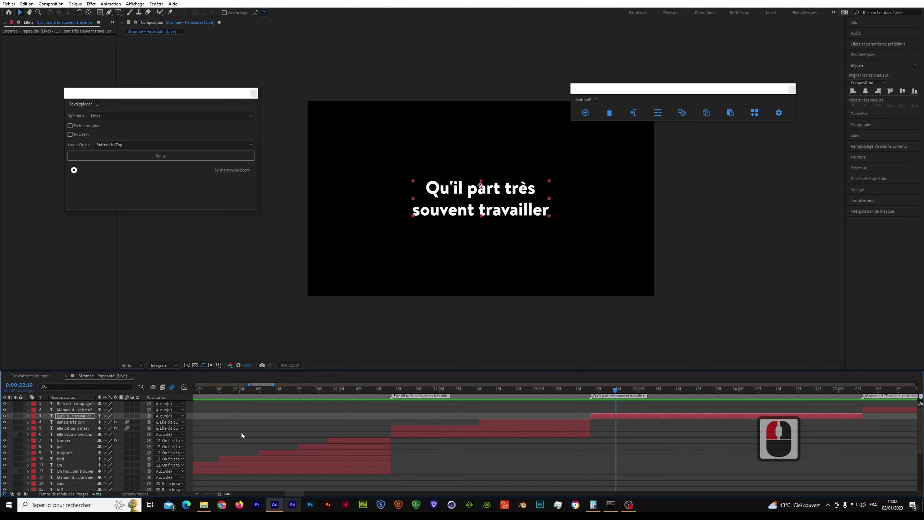
pyautogui.moveTo(301, 494)
pyautogui.mouseDown()
pyautogui.moveTo(258, 495)
pyautogui.moveTo(321, 497)
pyautogui.moveTo(306, 495)
pyautogui.mouseUp()
pyautogui.click(349, 420)
pyautogui.click(349, 420)
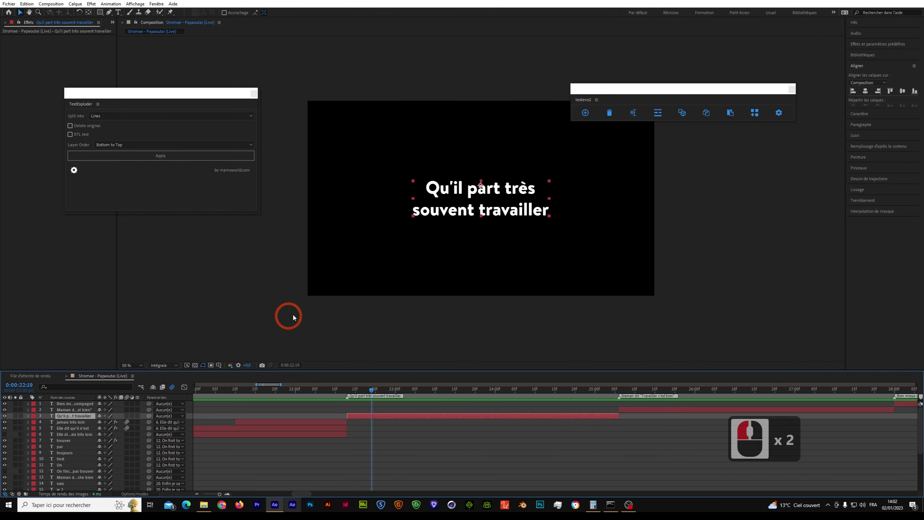
pyautogui.click(219, 116)
pyautogui.click(196, 131)
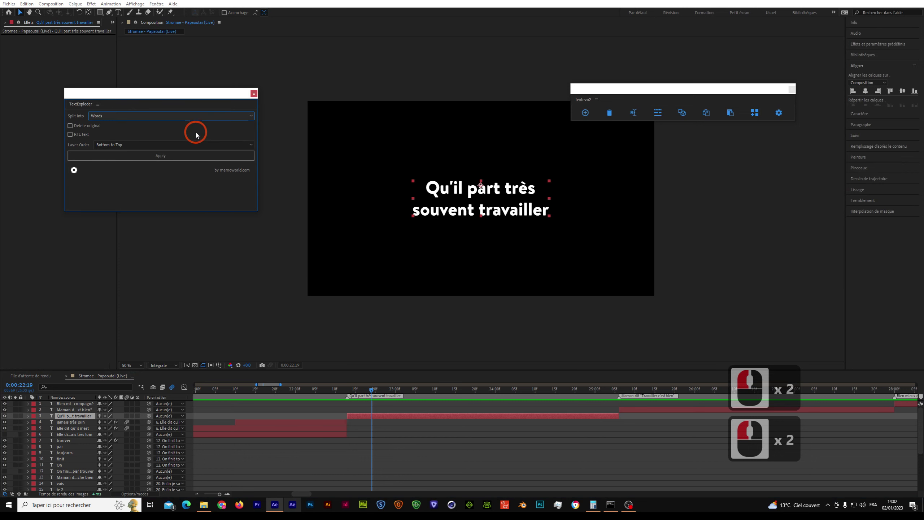
pyautogui.click(190, 156)
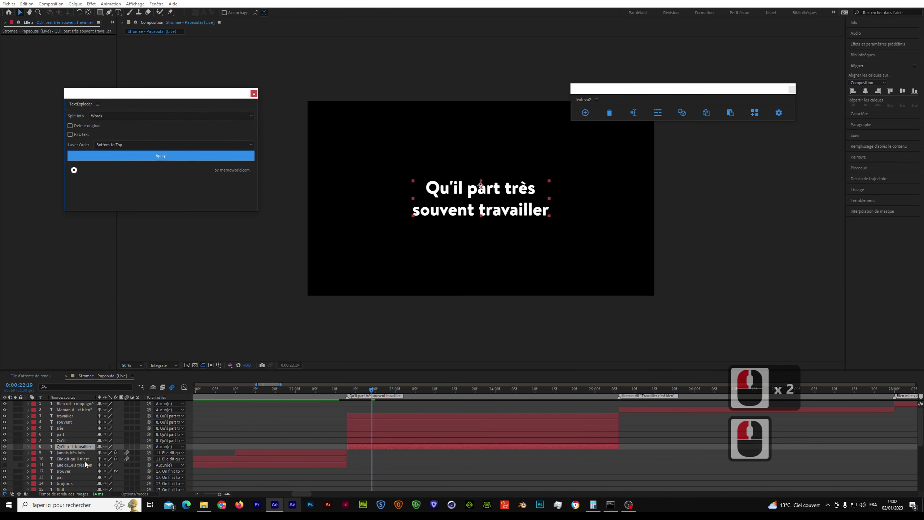
pyautogui.click(5, 446)
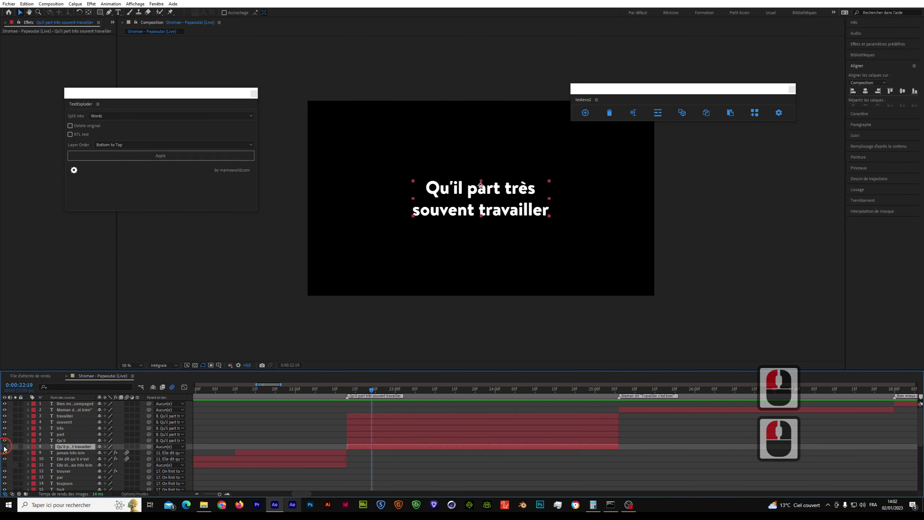
# Step: Center the anchor points of the five word layers from "Qu'il" to "travailler" using Motion 2, closing it when done
pyautogui.click(359, 441)
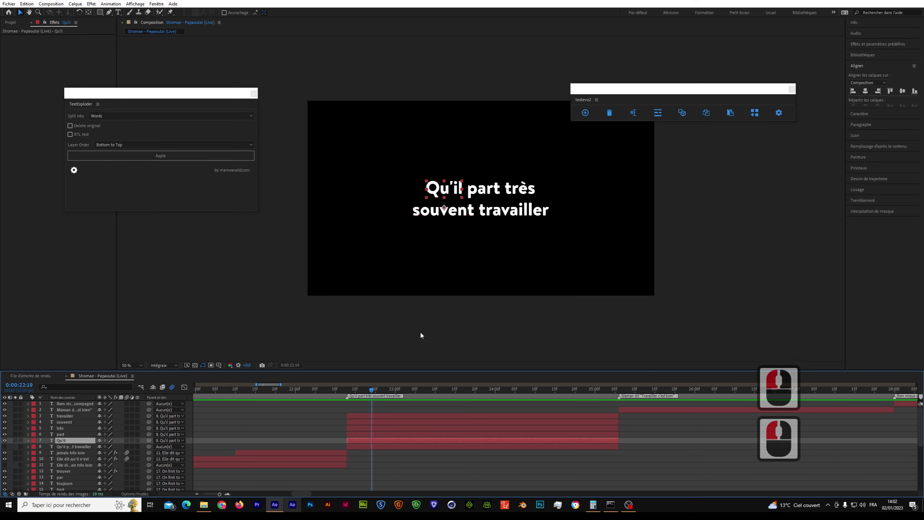
pyautogui.keyDown('shift'); pyautogui.click(399, 415); pyautogui.keyUp('shift')
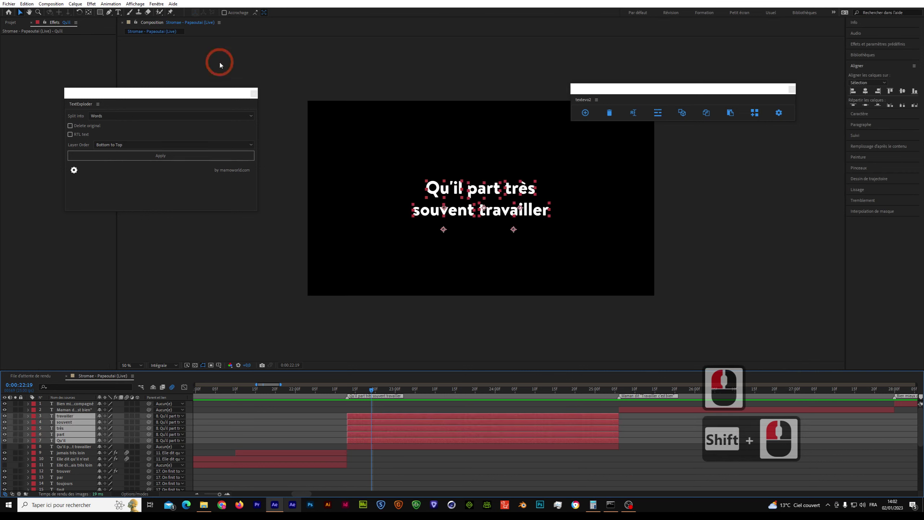
pyautogui.click(156, 4)
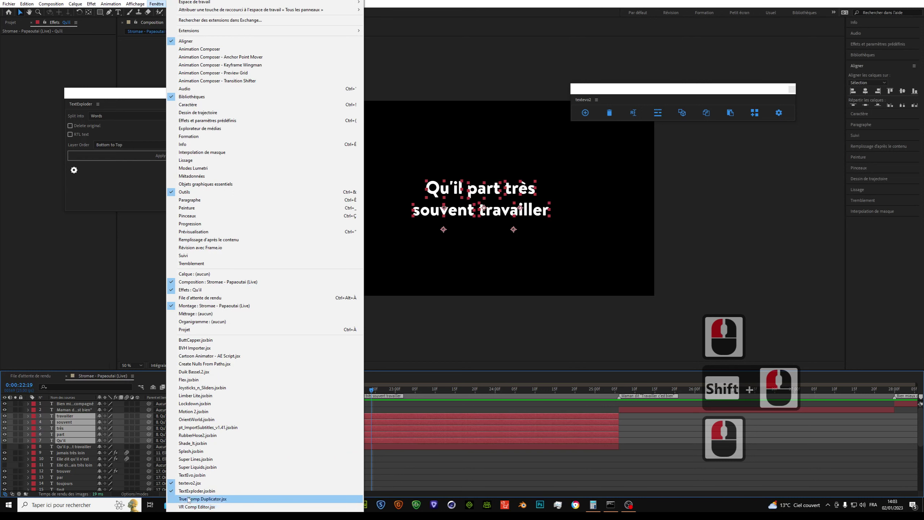
pyautogui.click(194, 411)
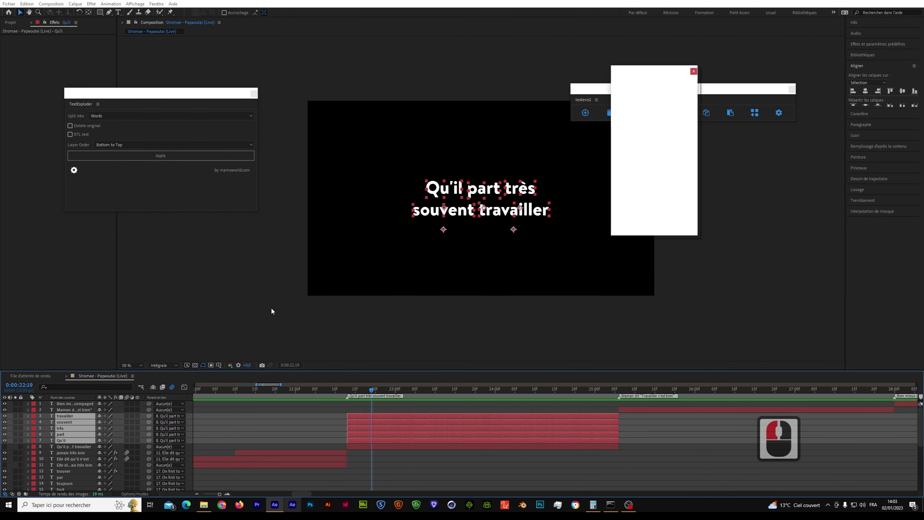
pyautogui.click(683, 110)
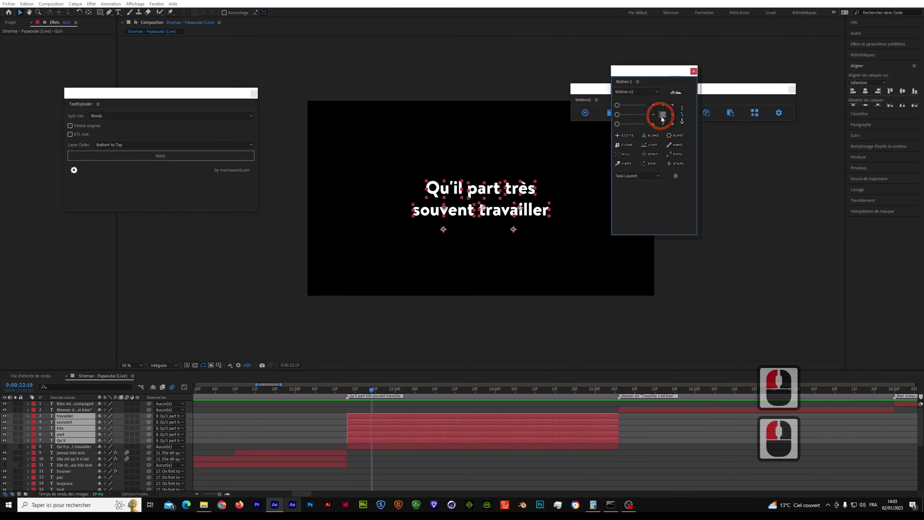
pyautogui.click(684, 111)
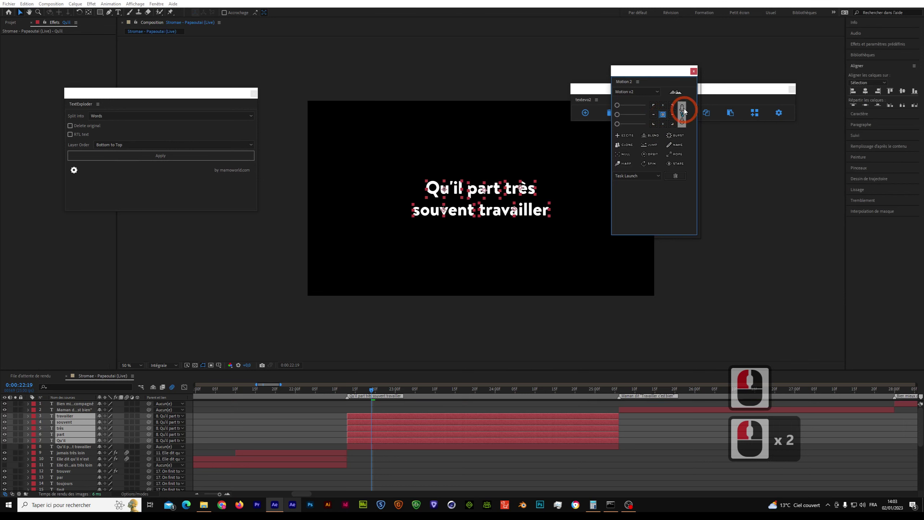
pyautogui.click(694, 71)
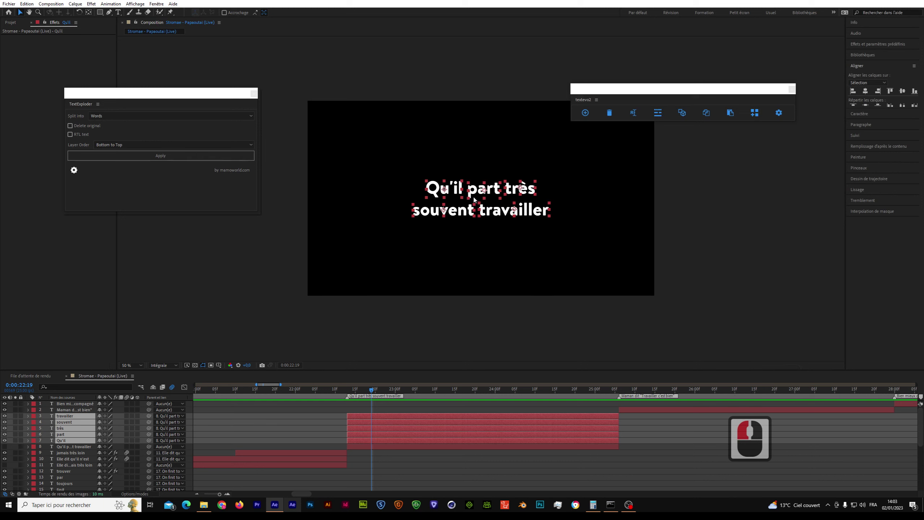
pyautogui.click(27, 3)
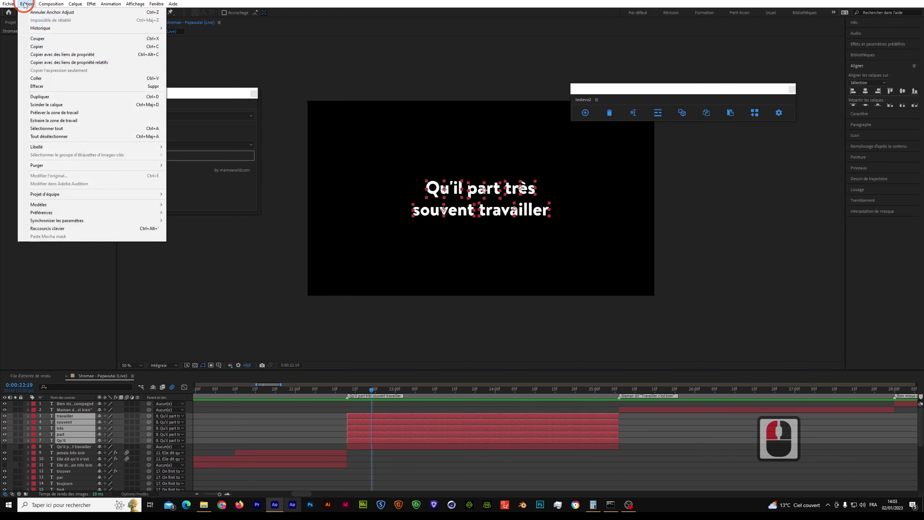
pyautogui.moveTo(50, 215)
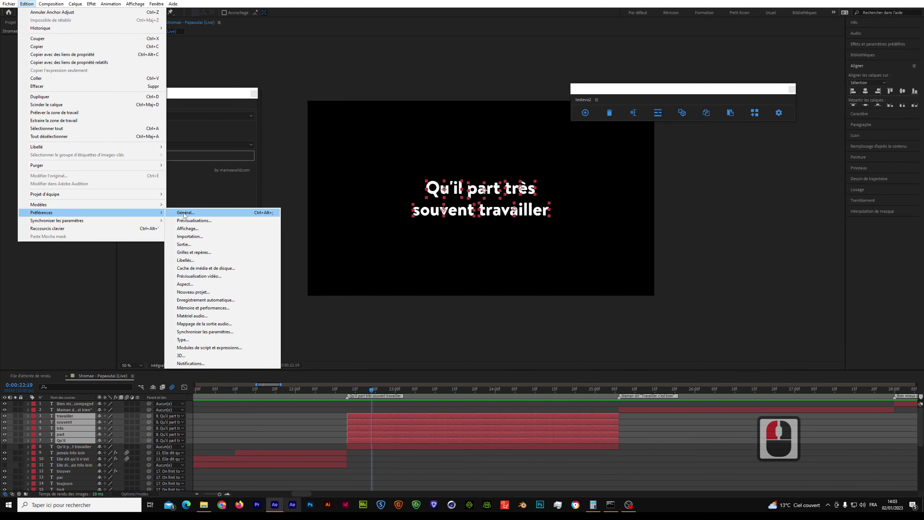
pyautogui.click(291, 100)
pyautogui.click(429, 206)
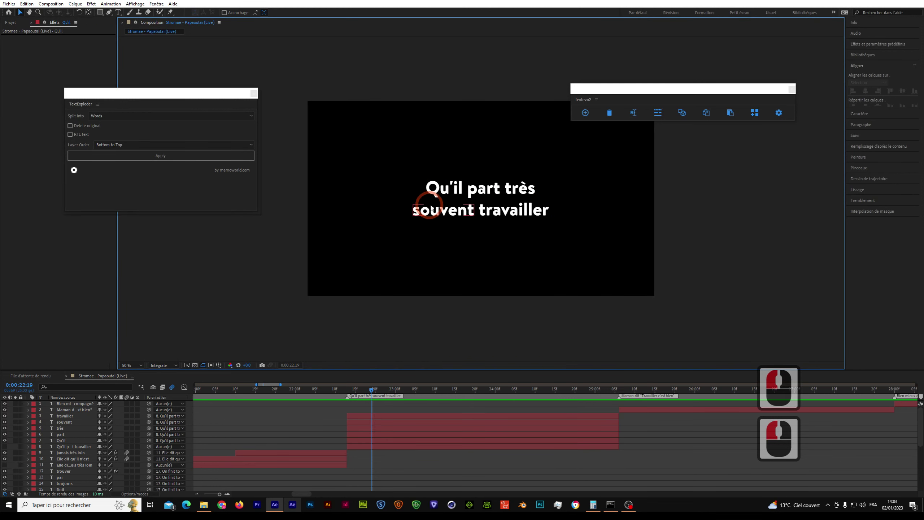
# Step: At 0:00:23:00, rotate the word "Qu'il" to -90° and move it straight down over "souvent"
pyautogui.click(444, 190)
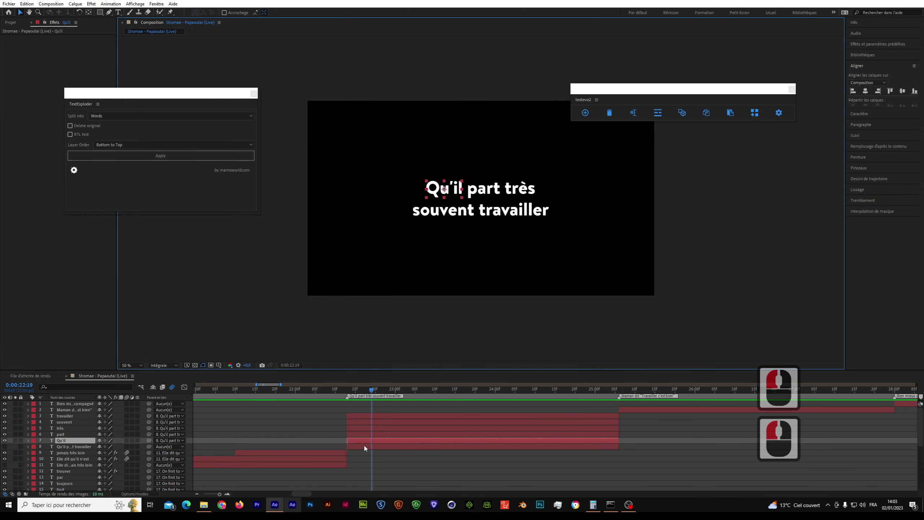
pyautogui.moveTo(372, 391); pyautogui.dragTo(391, 396)
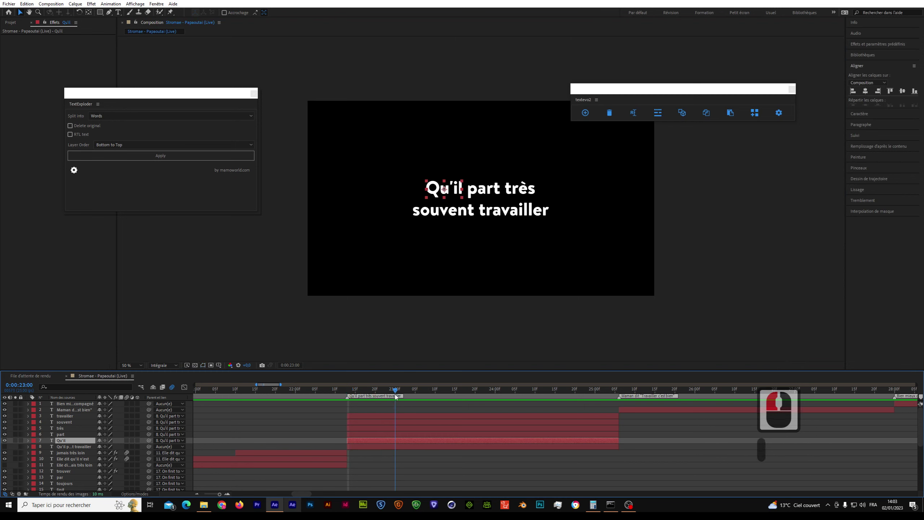
pyautogui.click(396, 396)
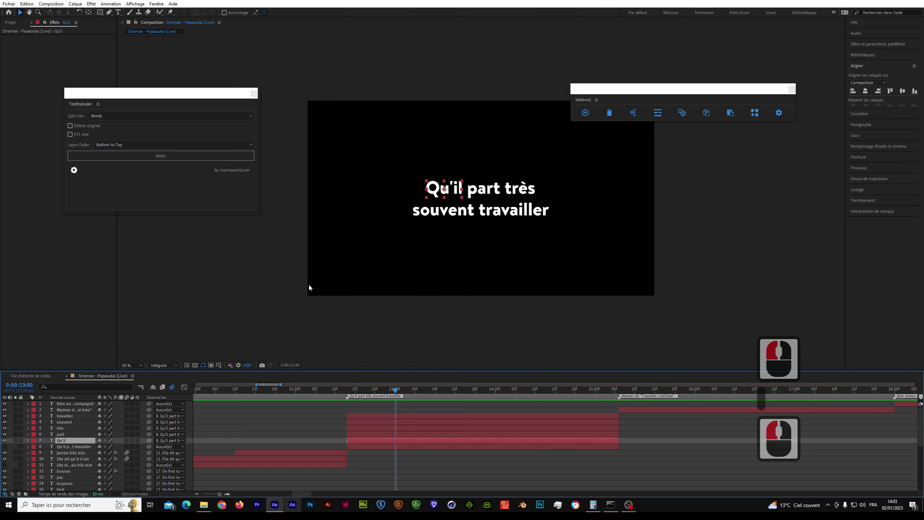
pyautogui.press('r')
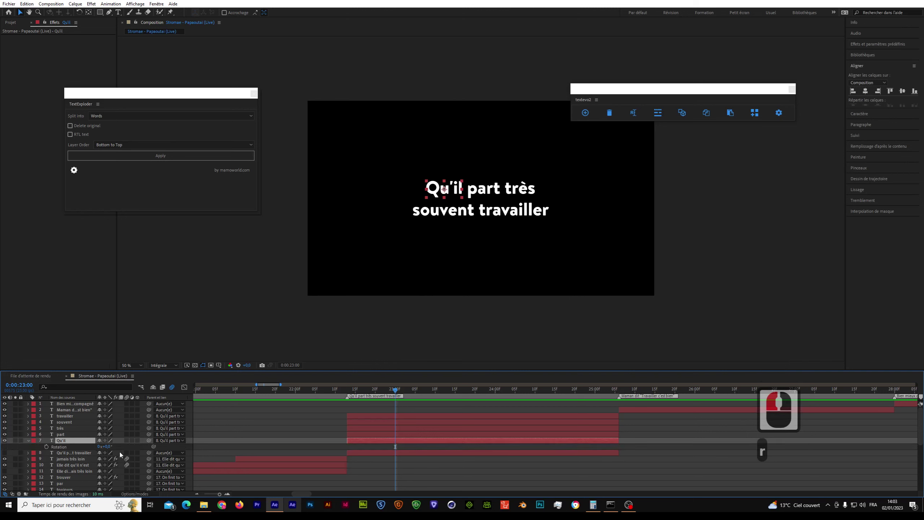
pyautogui.moveTo(110, 449); pyautogui.dragTo(90, 452)
pyautogui.click(108, 447)
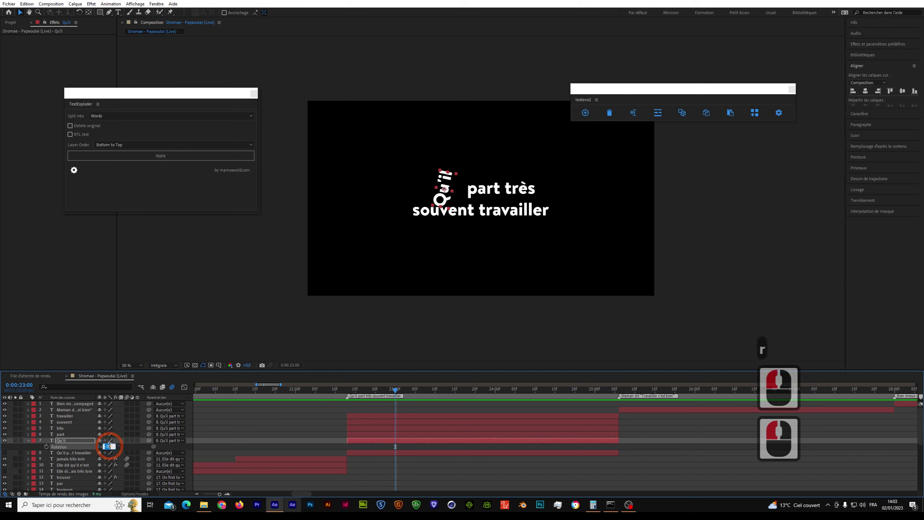
pyautogui.write('90')
pyautogui.press('Return')
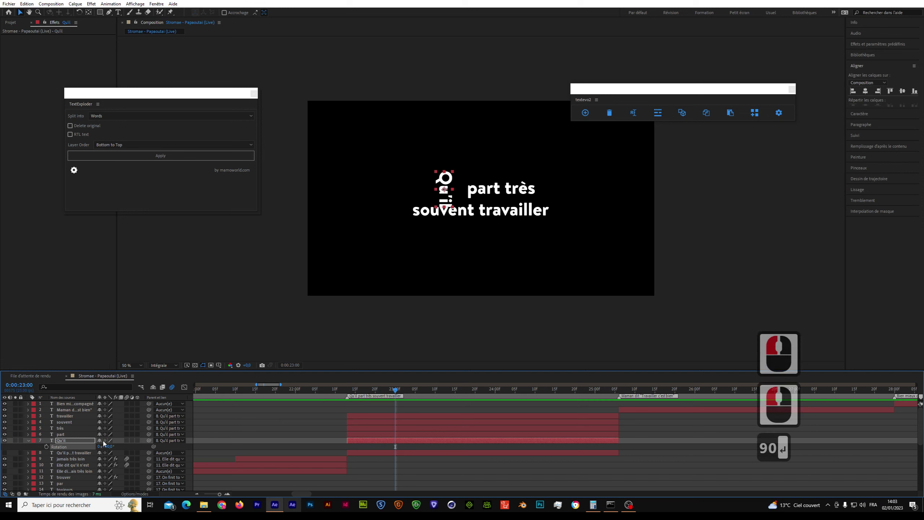
pyautogui.click(107, 447)
pyautogui.write('-90')
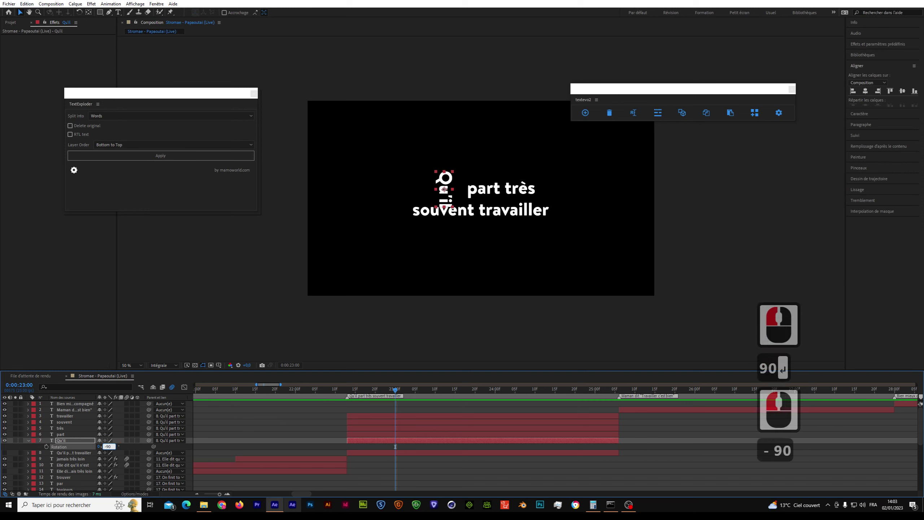
pyautogui.press('Return')
pyautogui.moveTo(450, 206); pyautogui.dragTo(447, 216)
pyautogui.keyDown('shift'); pyautogui.click(447, 216); pyautogui.keyUp('shift')
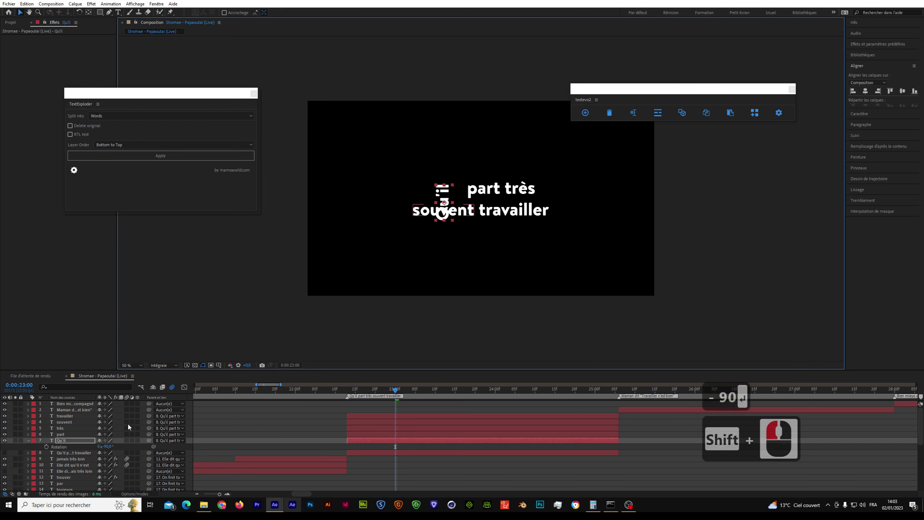
# Step: Rotate the word "part" to -90° and place it directly above "Qu'il" so both read as one vertical line
pyautogui.click(72, 435)
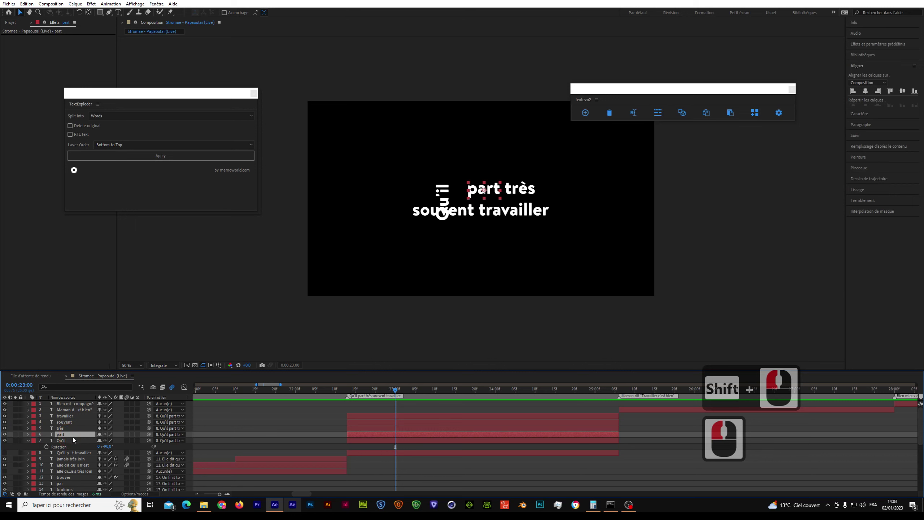
pyautogui.press('r')
pyautogui.click(107, 440)
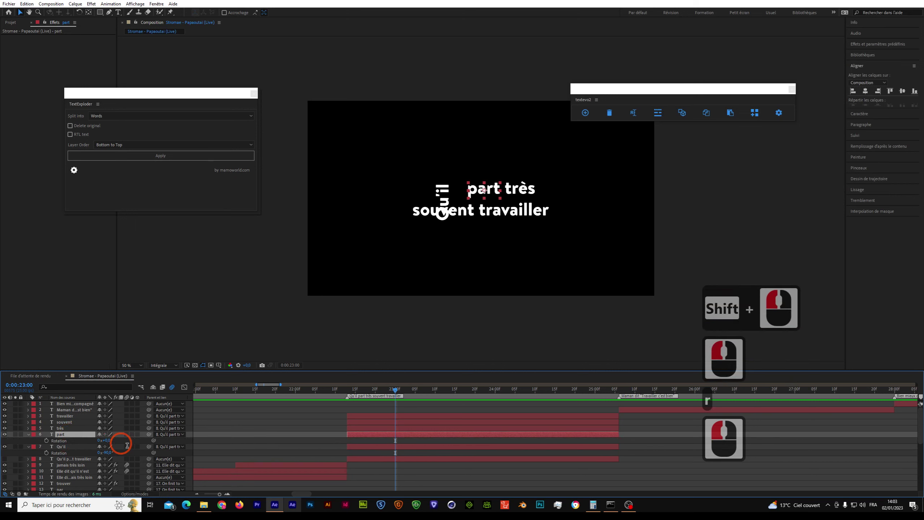
pyautogui.write('-90')
pyautogui.press('Return')
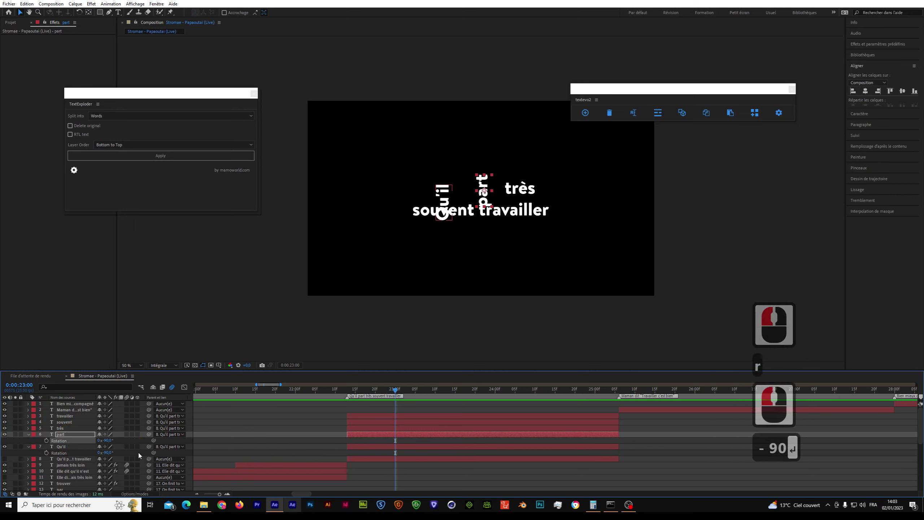
pyautogui.moveTo(481, 199); pyautogui.dragTo(444, 164)
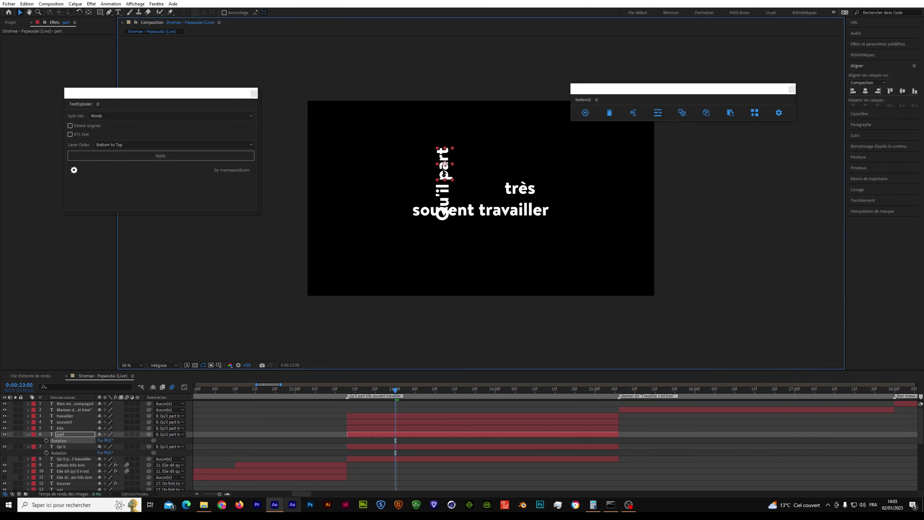
pyautogui.click(445, 163)
# Step: Stack "très", "souvent" and "travailler" as three left-aligned lines just right of the vertical text, with "très" level with its upper end
pyautogui.click(465, 214)
pyautogui.click(521, 188)
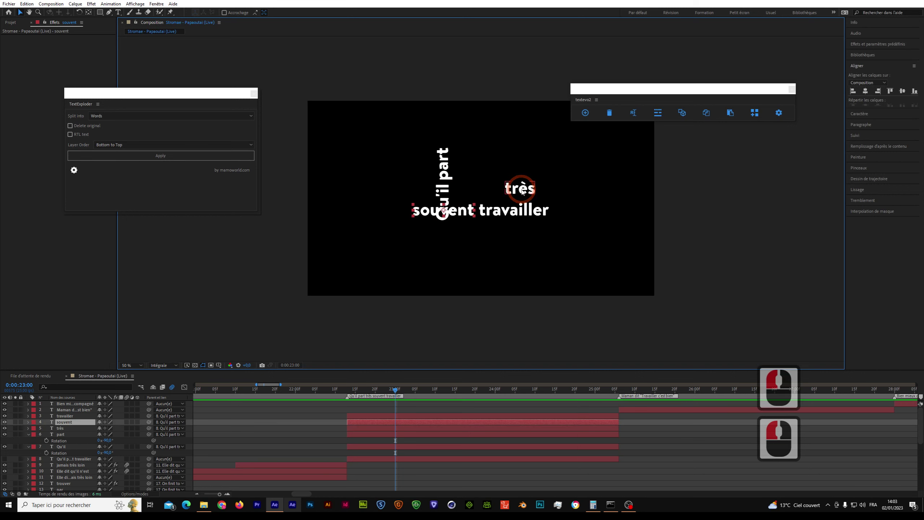
pyautogui.moveTo(521, 187); pyautogui.dragTo(468, 153)
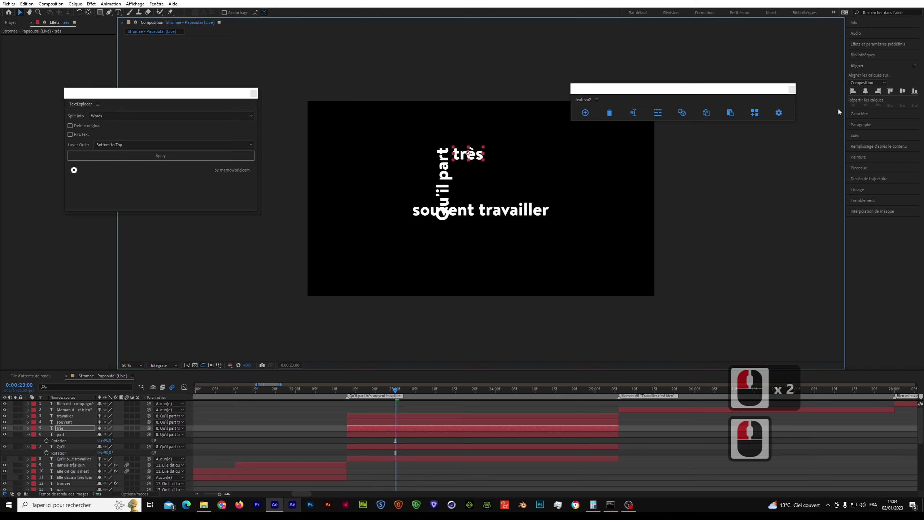
pyautogui.click(859, 114)
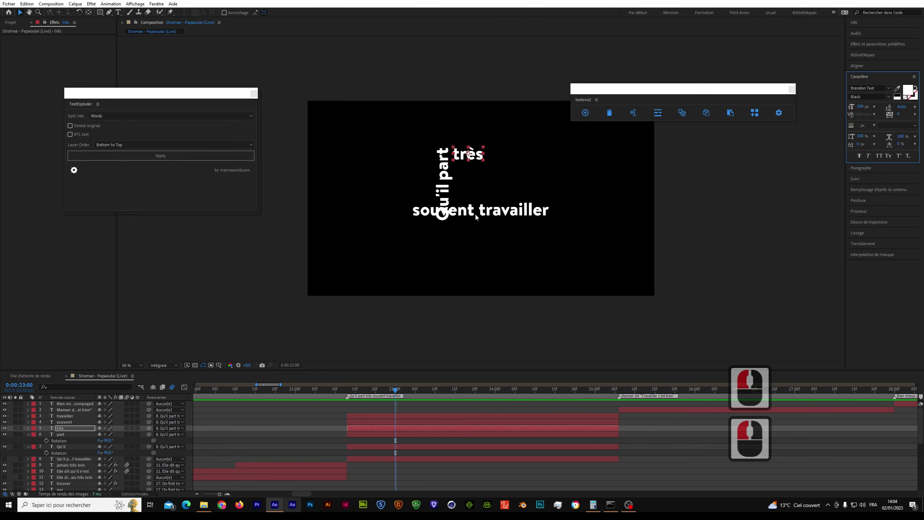
pyautogui.moveTo(463, 211); pyautogui.dragTo(505, 173)
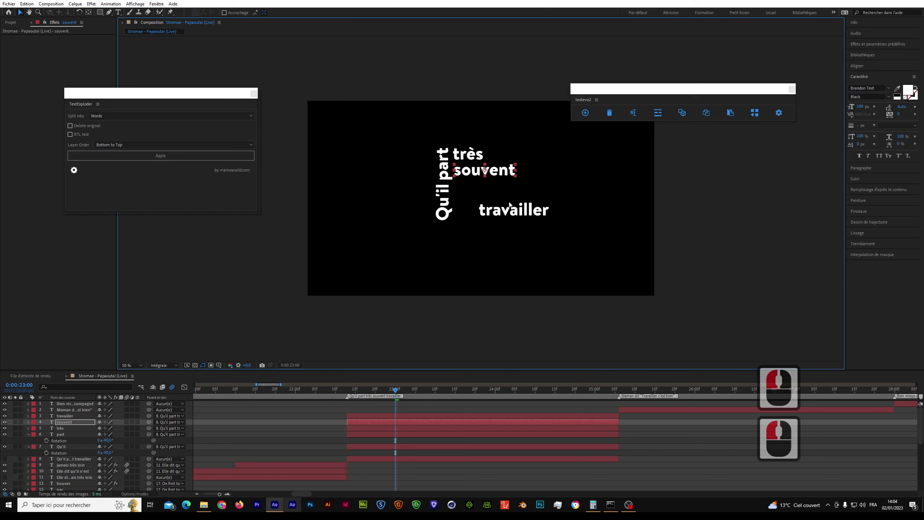
pyautogui.click(506, 211)
pyautogui.moveTo(506, 211); pyautogui.dragTo(487, 191)
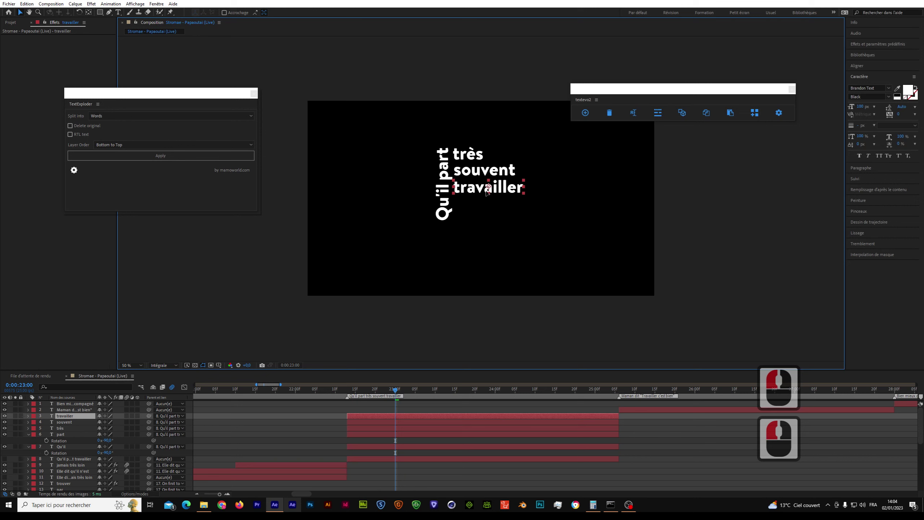
# Step: Enlarge "très" to a font size of about 182 px and reposition it directly above "souvent"
pyautogui.click(463, 155)
pyautogui.moveTo(859, 109); pyautogui.dragTo(891, 107)
pyautogui.moveTo(483, 165); pyautogui.dragTo(497, 161)
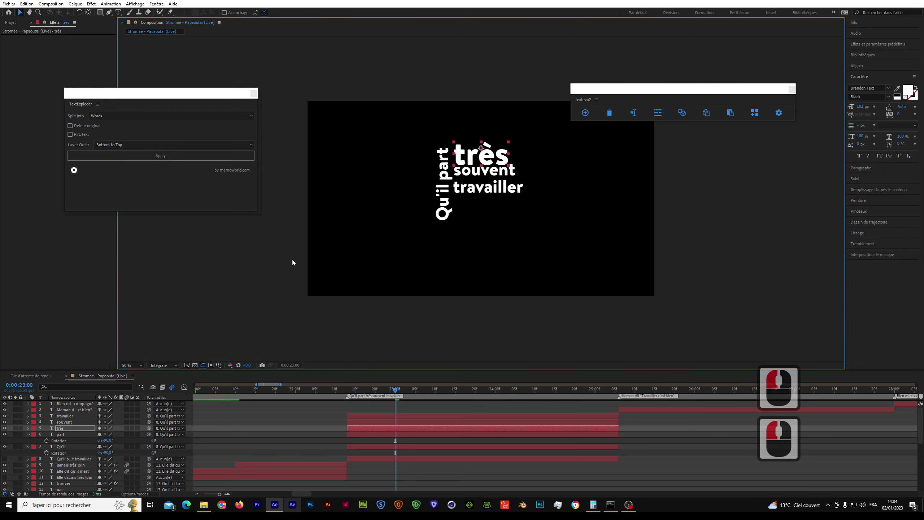
# Step: Show the rulers and place a vertical guide along the left edge of "très"
pyautogui.hotkey('ctrl', 'r')
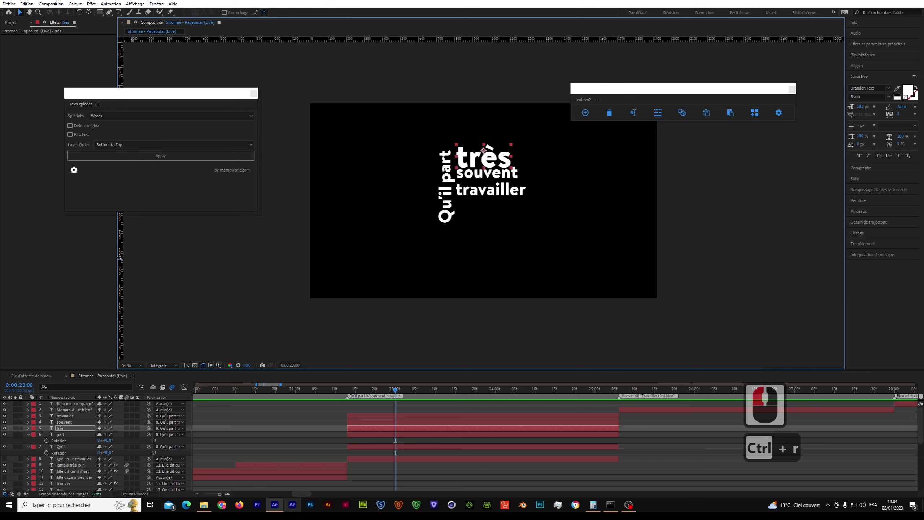
pyautogui.moveTo(123, 257); pyautogui.dragTo(456, 251)
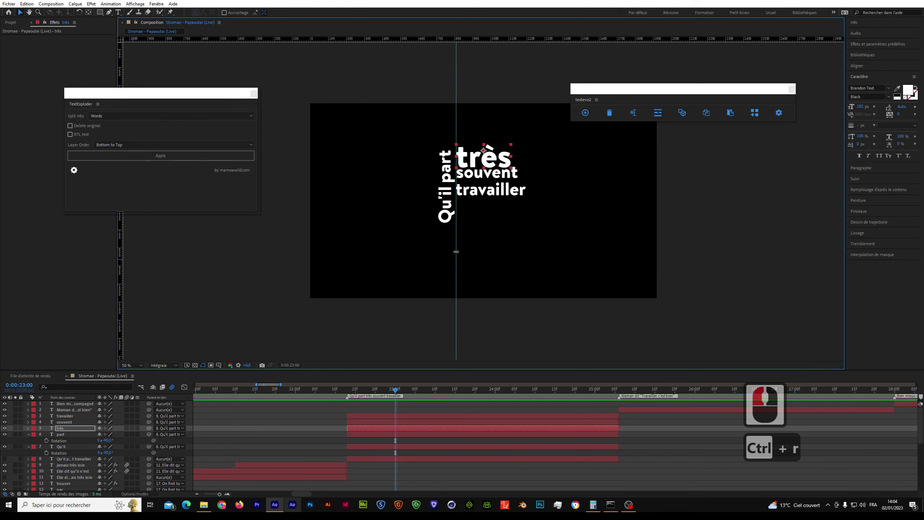
# Step: Set the font size of the word "très" to 180 px
pyautogui.click(474, 176)
pyautogui.click(506, 174)
pyautogui.click(497, 164)
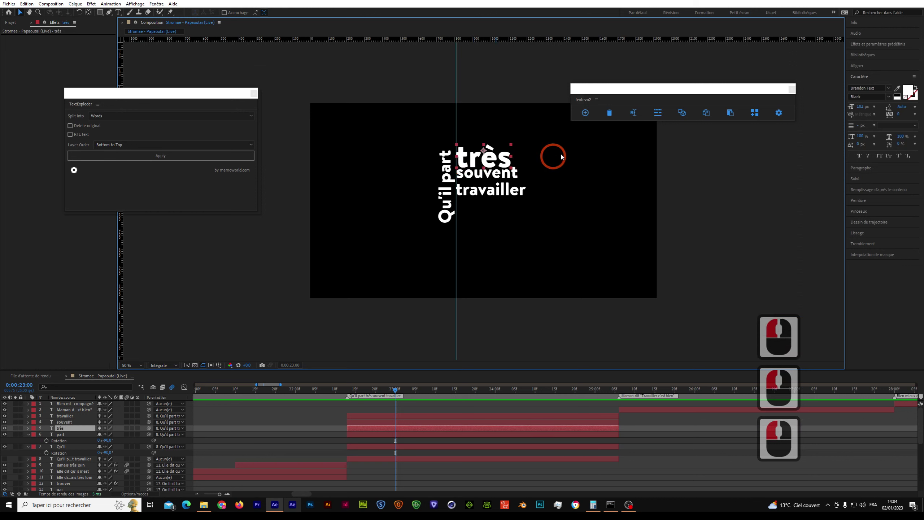
pyautogui.click(862, 107)
pyautogui.write('180')
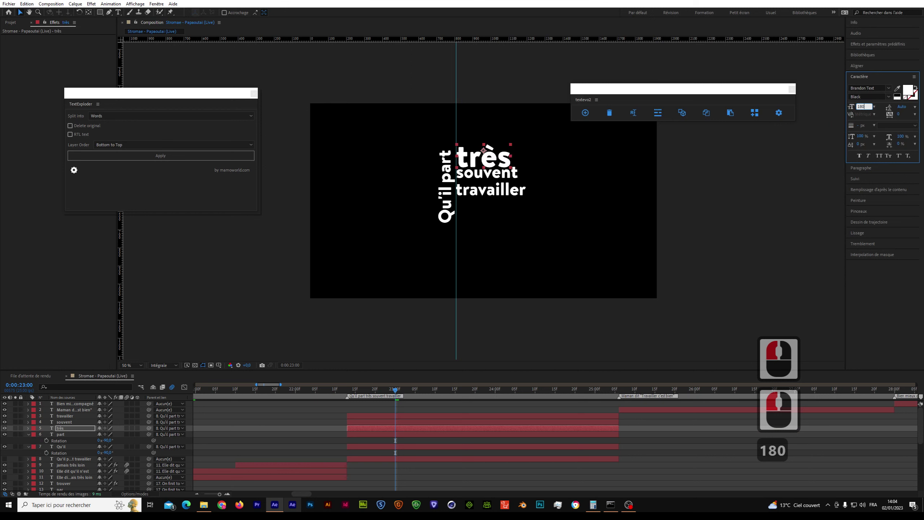
# Step: Set "souvent" to 180 px and reposition it below "très" with its left edge on the vertical guide
pyautogui.click(404, 422)
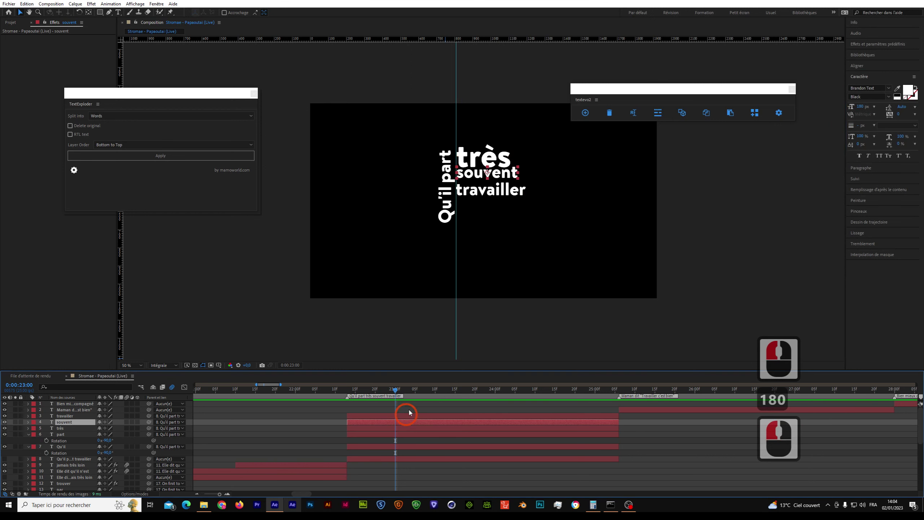
pyautogui.click(863, 106)
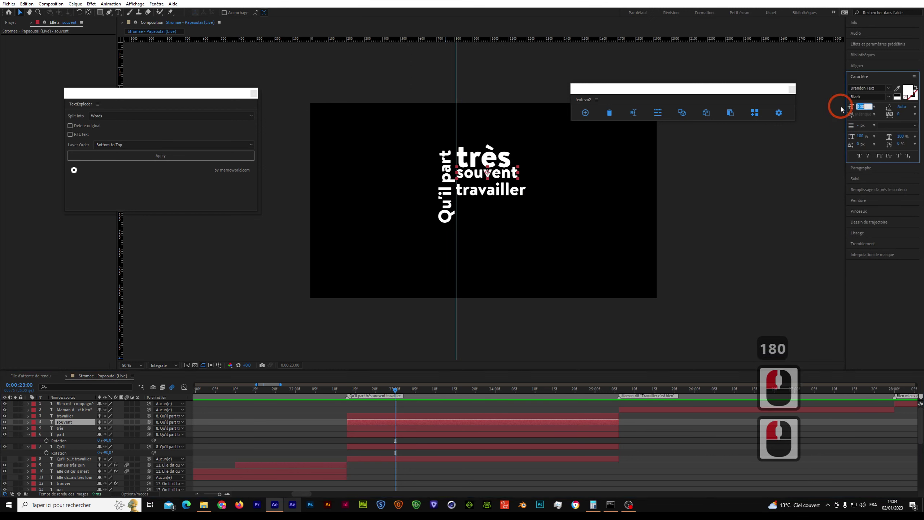
pyautogui.write('180')
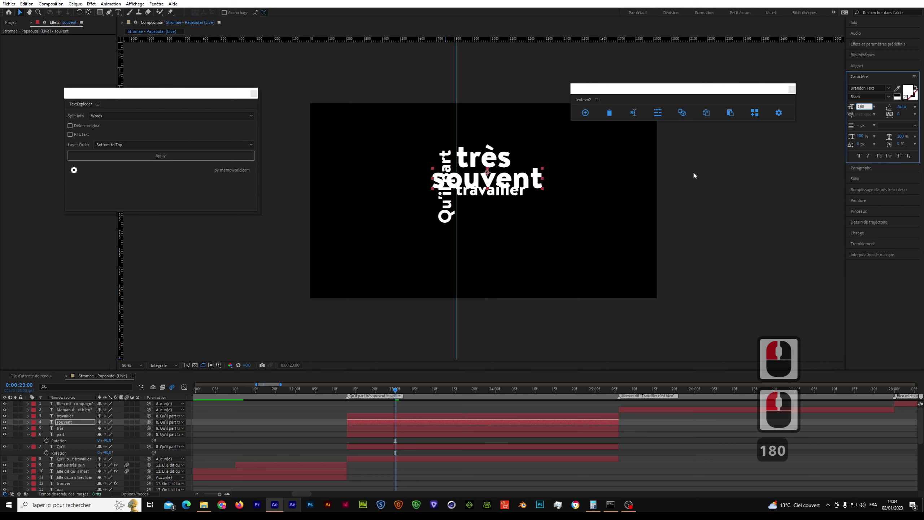
pyautogui.moveTo(525, 183); pyautogui.dragTo(550, 186)
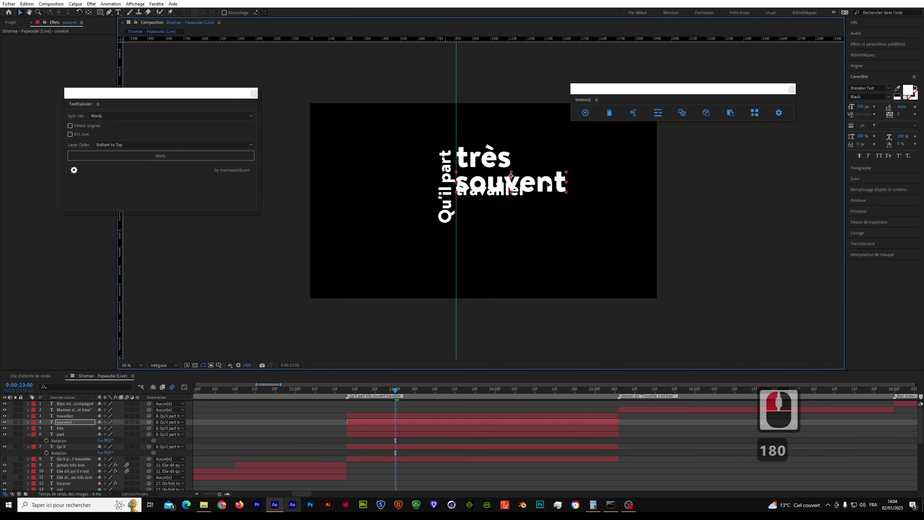
# Step: Set "travailler" to 180 px and place it below "souvent", left-aligned to the vertical guide
pyautogui.click(415, 416)
pyautogui.click(859, 107)
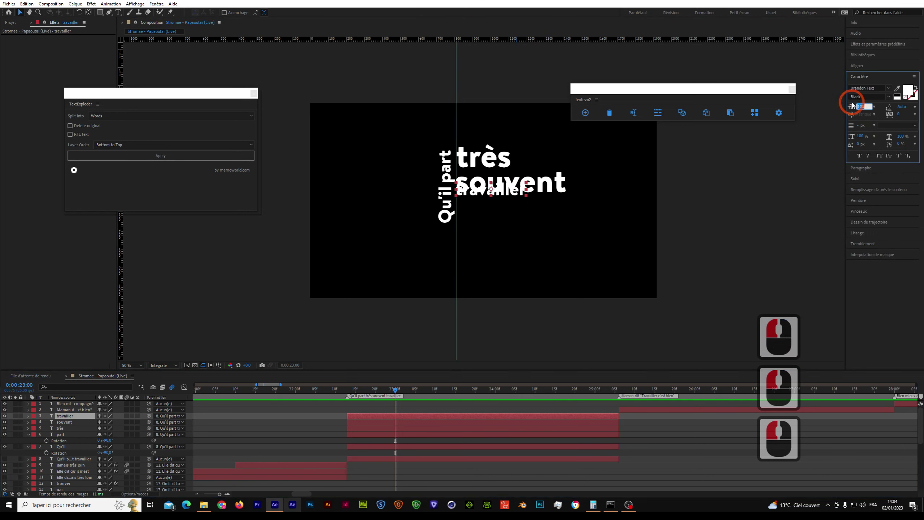
pyautogui.write('180')
pyautogui.press('Return')
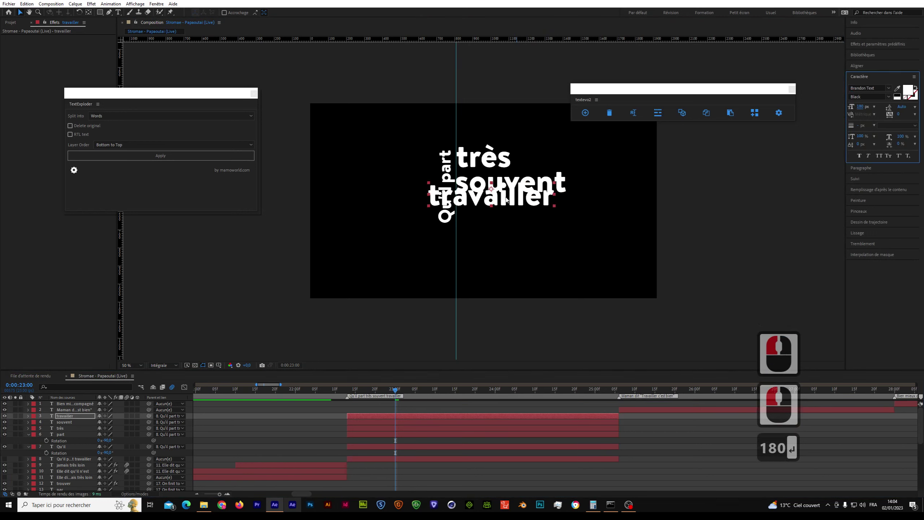
pyautogui.moveTo(503, 197); pyautogui.dragTo(531, 215)
pyautogui.click(490, 199)
# Step: Place a horizontal guide at the lower end of the vertical text and fit "travailler" to both guides at 190 px
pyautogui.moveTo(498, 46); pyautogui.dragTo(545, 223)
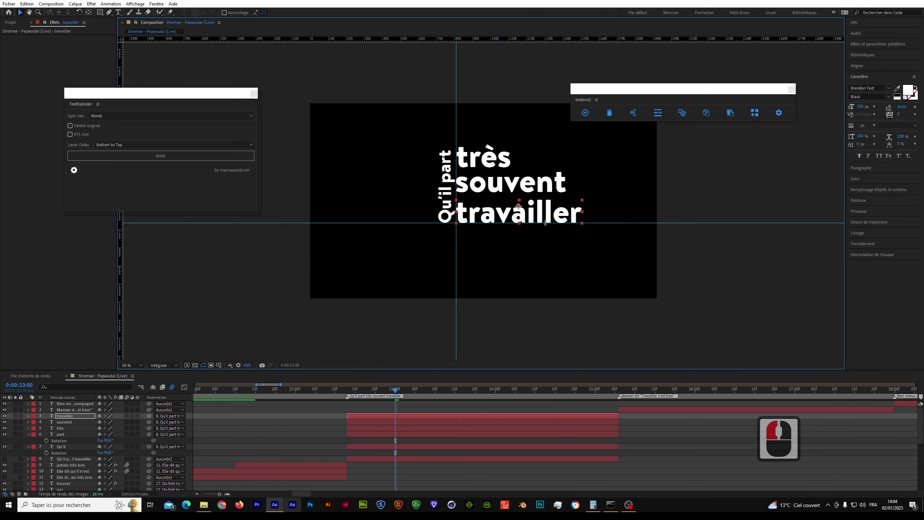
pyautogui.click(863, 106)
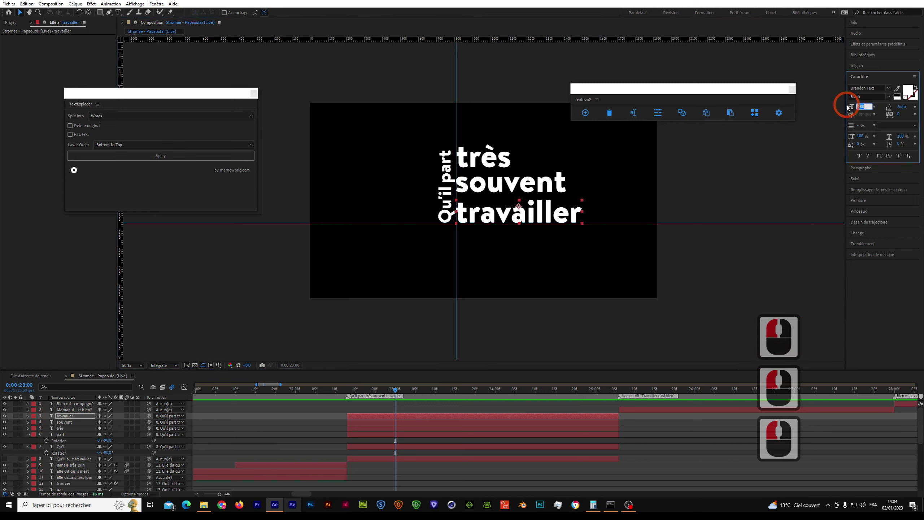
pyautogui.write('190')
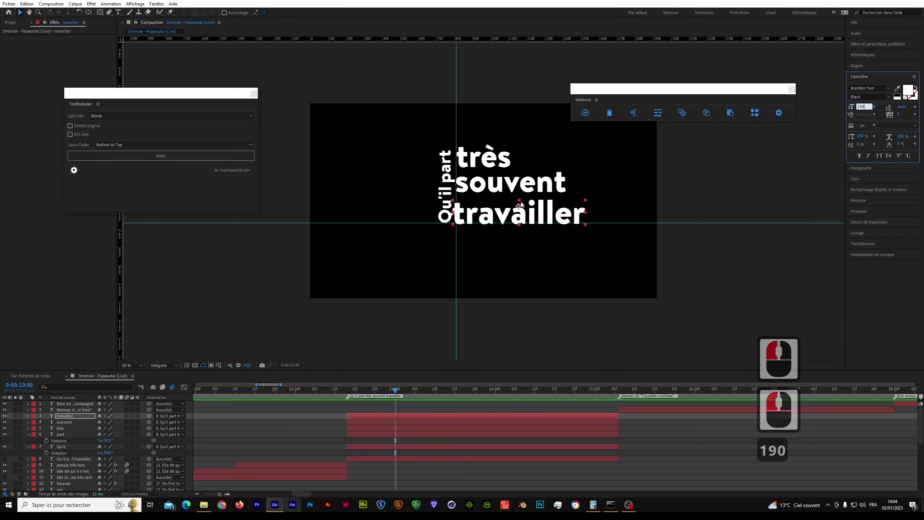
pyautogui.click(535, 217)
# Step: Set "souvent" to 190 px and realign its left edge to the vertical guide, closer to "travailler"
pyautogui.click(539, 188)
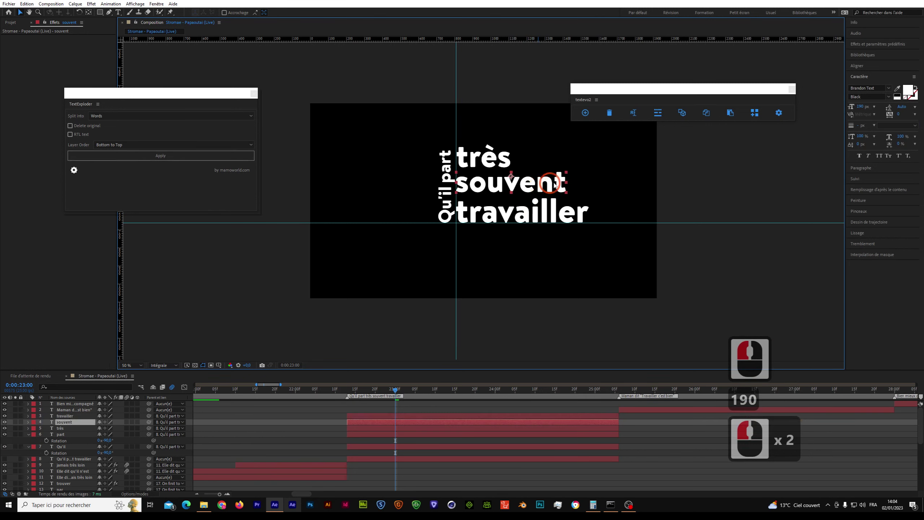
pyautogui.click(862, 106)
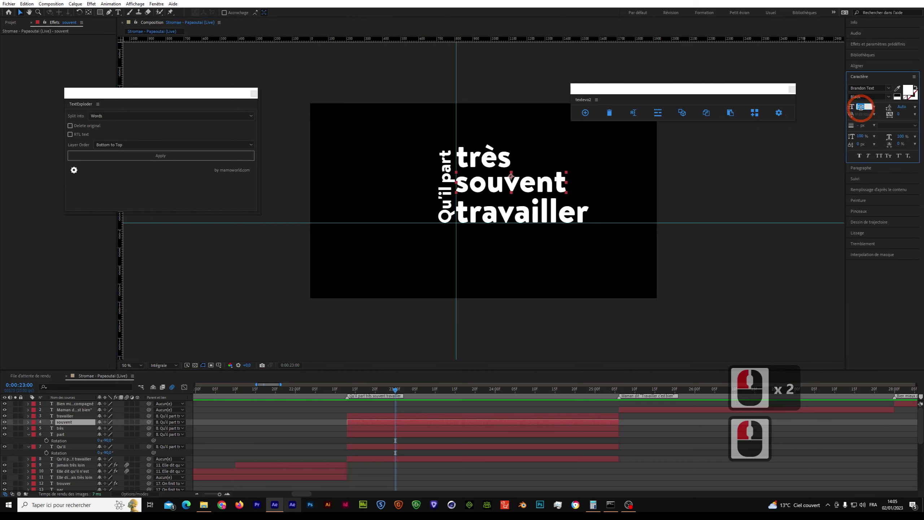
pyautogui.write('190')
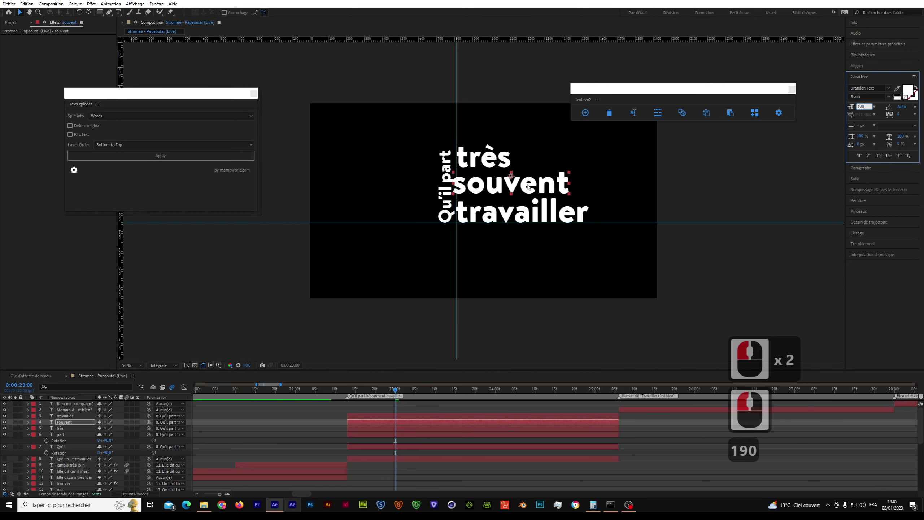
pyautogui.moveTo(528, 188); pyautogui.dragTo(531, 189)
# Step: Set "très" to 190 px and move it slightly down so it lines up with the guide and the upper end of "part"
pyautogui.click(511, 167)
pyautogui.click(864, 107)
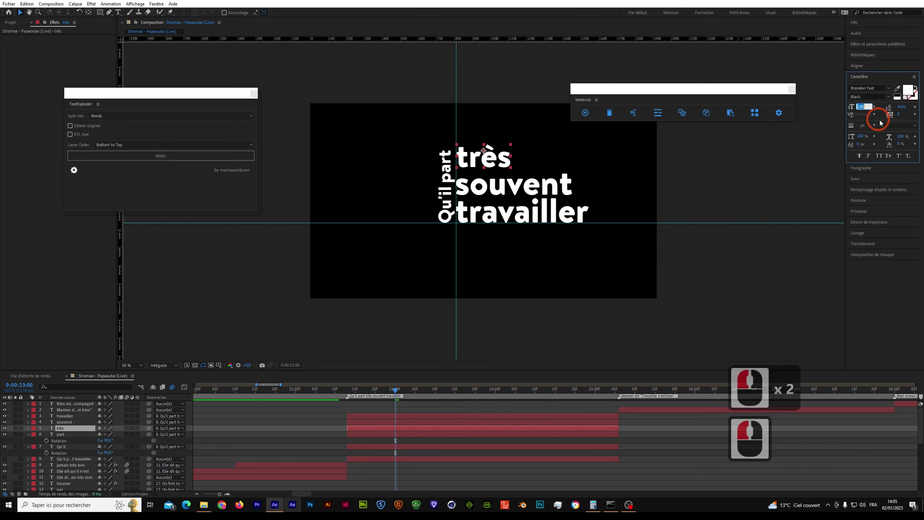
pyautogui.write('190')
pyautogui.press('Return')
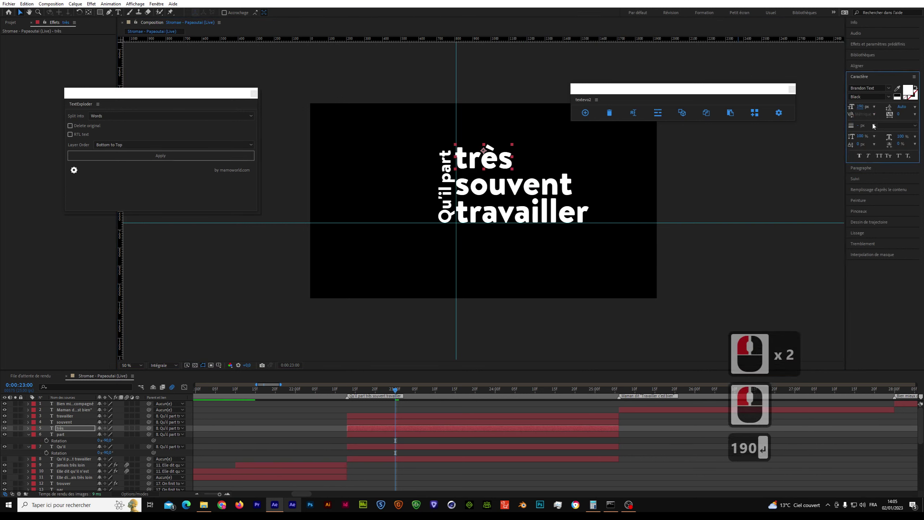
pyautogui.moveTo(494, 165); pyautogui.dragTo(492, 167)
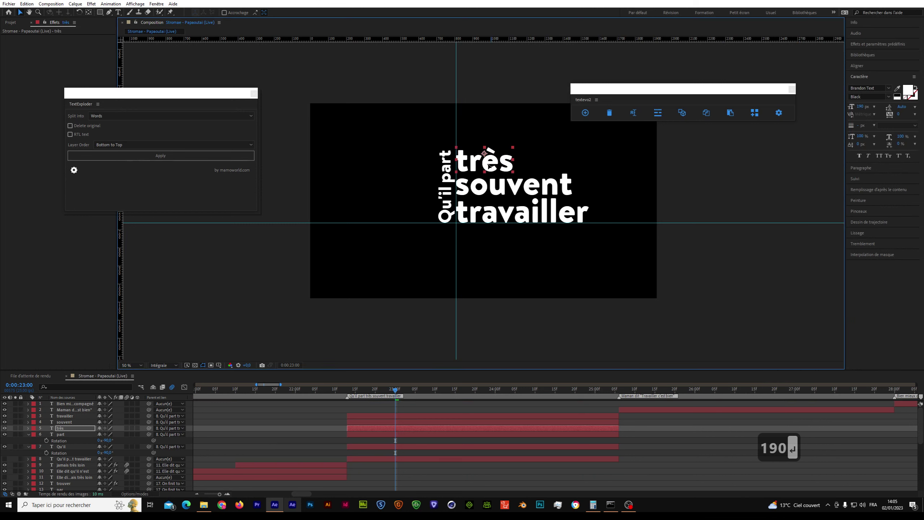
pyautogui.click(490, 165)
# Step: Trim the start of the "Qu'il" layer to 0:00:22:20 and the start of "part" to 0:00:23:05
pyautogui.moveTo(396, 394); pyautogui.dragTo(372, 398)
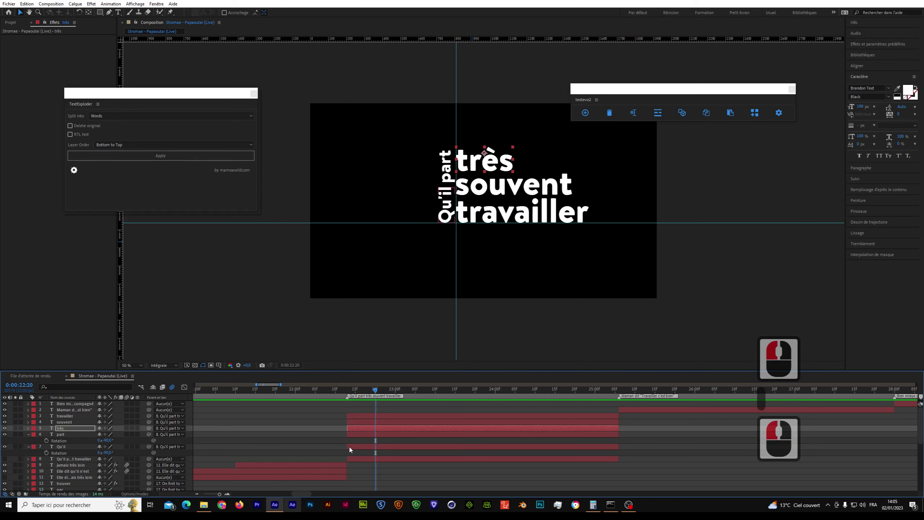
pyautogui.click(370, 446)
pyautogui.keyDown('shift'); pyautogui.click(383, 398); pyautogui.keyUp('shift')
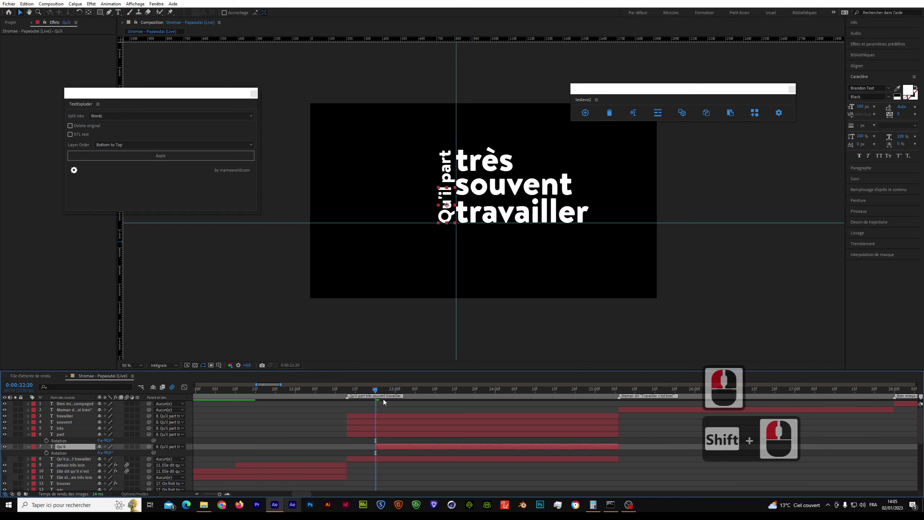
pyautogui.click(415, 394)
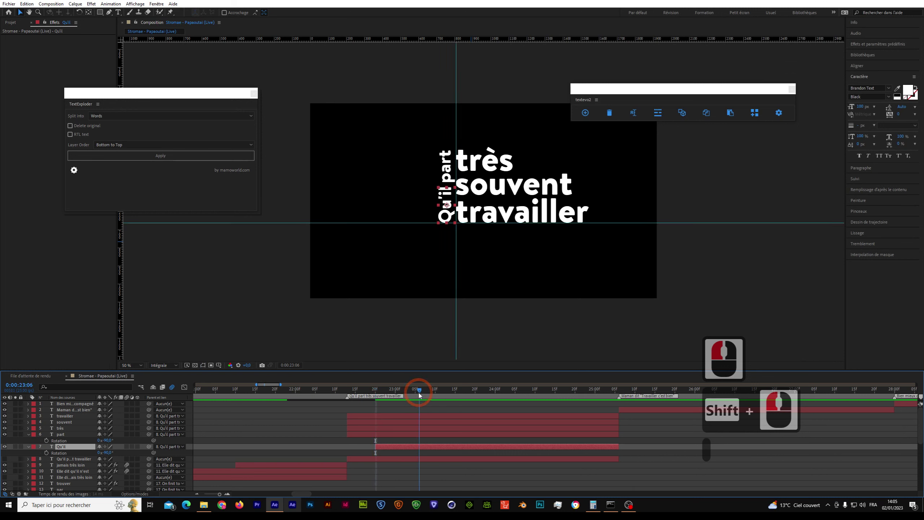
pyautogui.moveTo(349, 435); pyautogui.dragTo(414, 435)
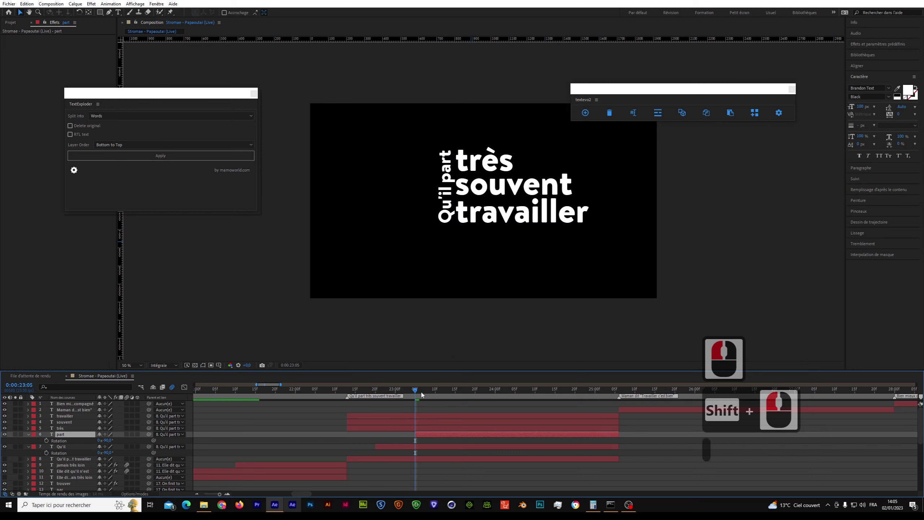
# Step: Trim the start of the "très" layer to 0:00:23:15
pyautogui.moveTo(432, 391); pyautogui.dragTo(454, 398)
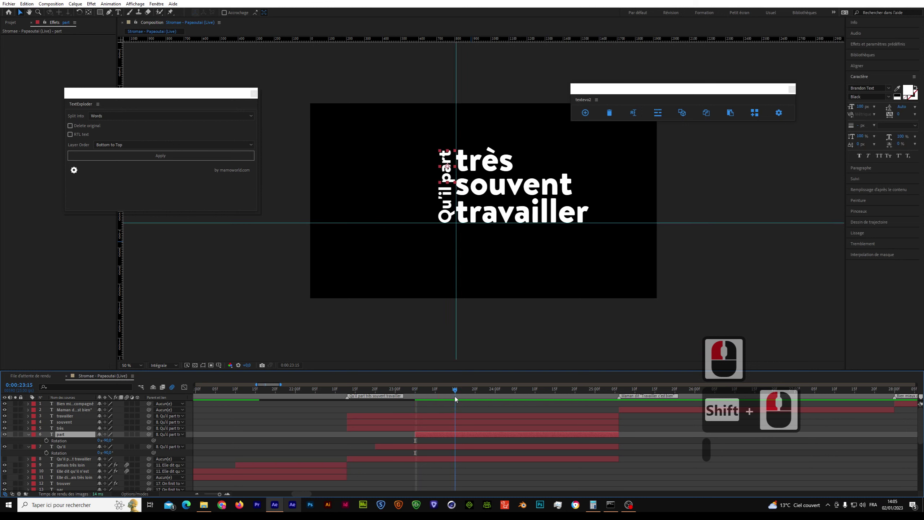
pyautogui.click(389, 434)
pyautogui.moveTo(348, 428); pyautogui.dragTo(455, 424)
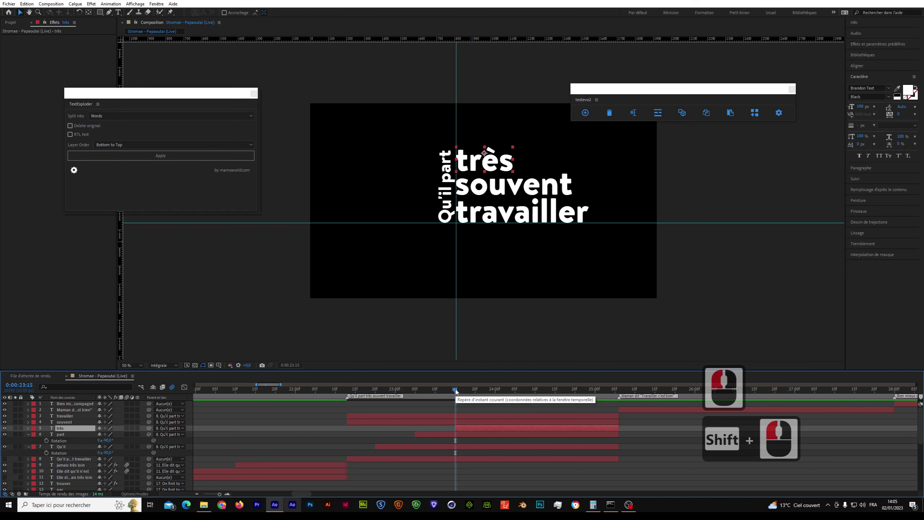
# Step: Extend the "Qu'il" layer back to the start of the lyric marker and start "part" at 0:00:23:00
pyautogui.moveTo(378, 390); pyautogui.dragTo(348, 389)
pyautogui.moveTo(377, 448); pyautogui.dragTo(348, 447)
pyautogui.moveTo(385, 389); pyautogui.dragTo(395, 390)
pyautogui.moveTo(413, 434); pyautogui.dragTo(393, 436)
pyautogui.hotkey('ctrl', 'z')
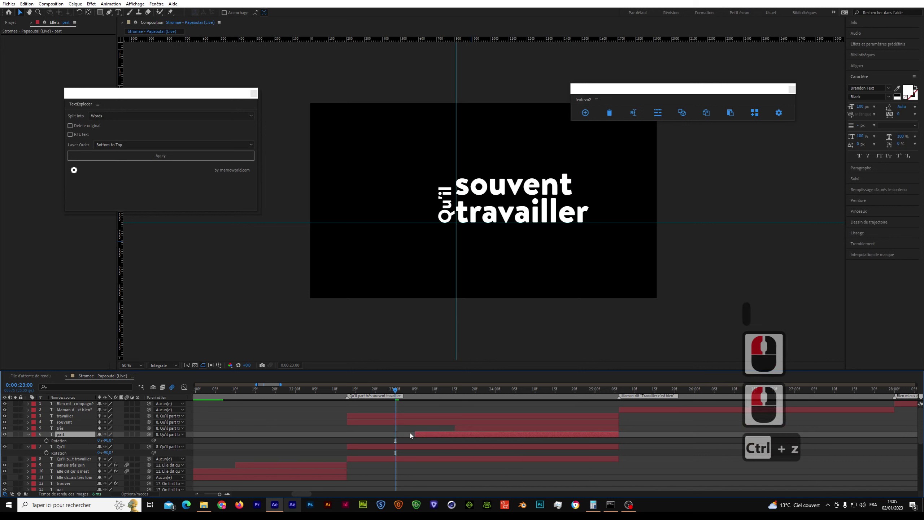
pyautogui.moveTo(415, 433); pyautogui.dragTo(398, 434)
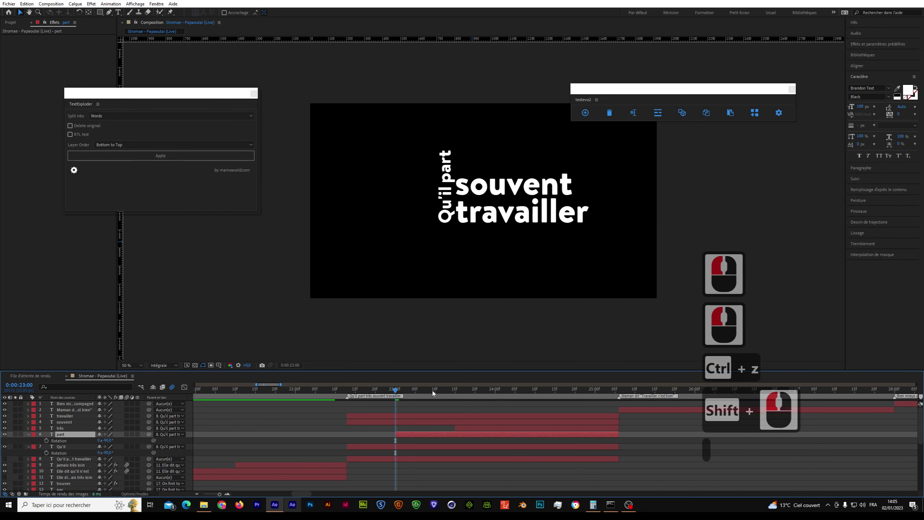
# Step: Make the "très" layer start at 0:00:23:10 and the "souvent" layer start at 0:00:23:20
pyautogui.click(436, 390)
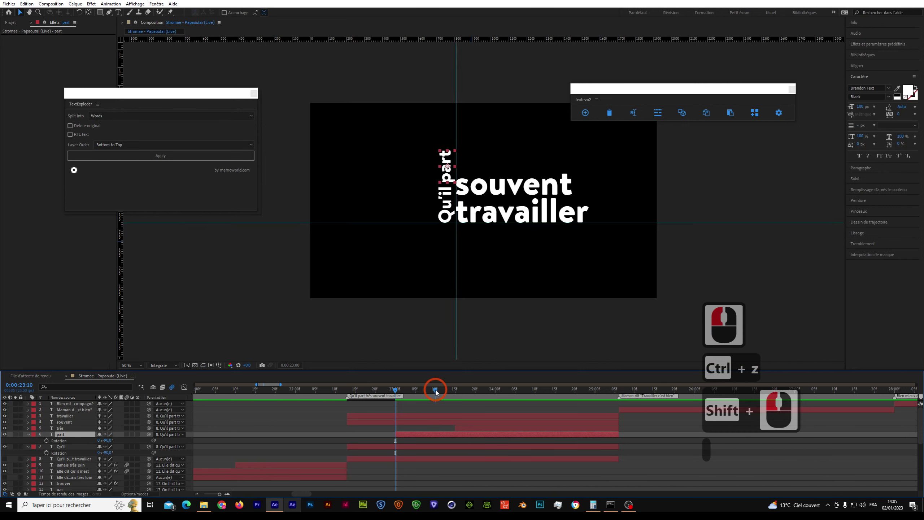
pyautogui.click(453, 428)
pyautogui.moveTo(453, 428); pyautogui.dragTo(435, 428)
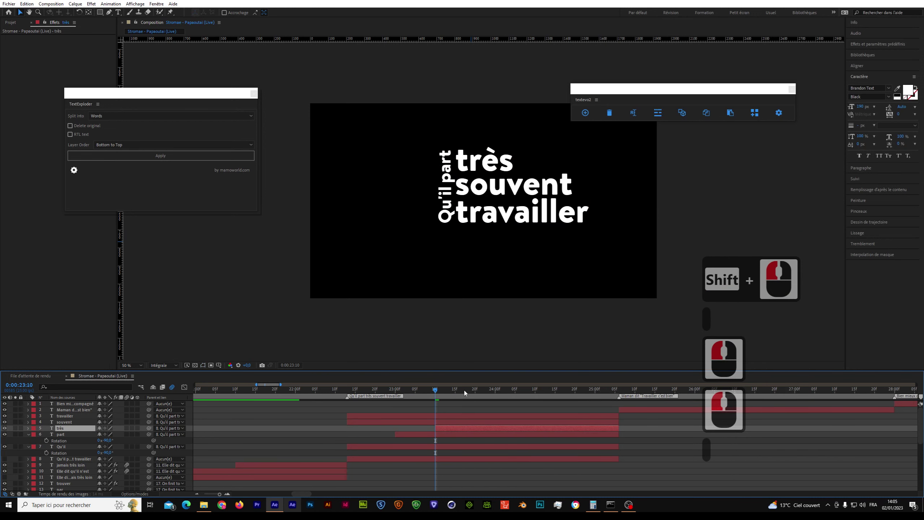
pyautogui.click(474, 389)
pyautogui.moveTo(348, 423); pyautogui.dragTo(476, 424)
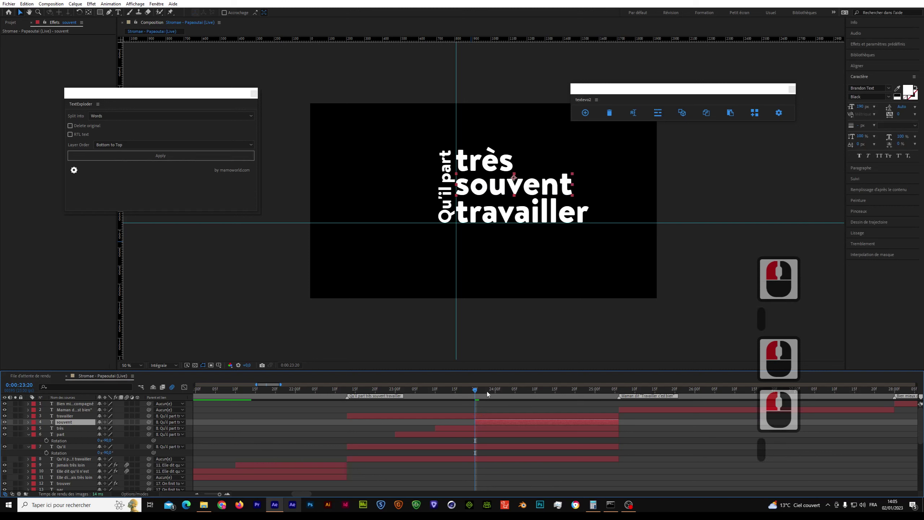
# Step: Trim the start of the "travailler" layer to 0:00:24:10 and preview the word sequence from 0:00:22:11
pyautogui.click(534, 390)
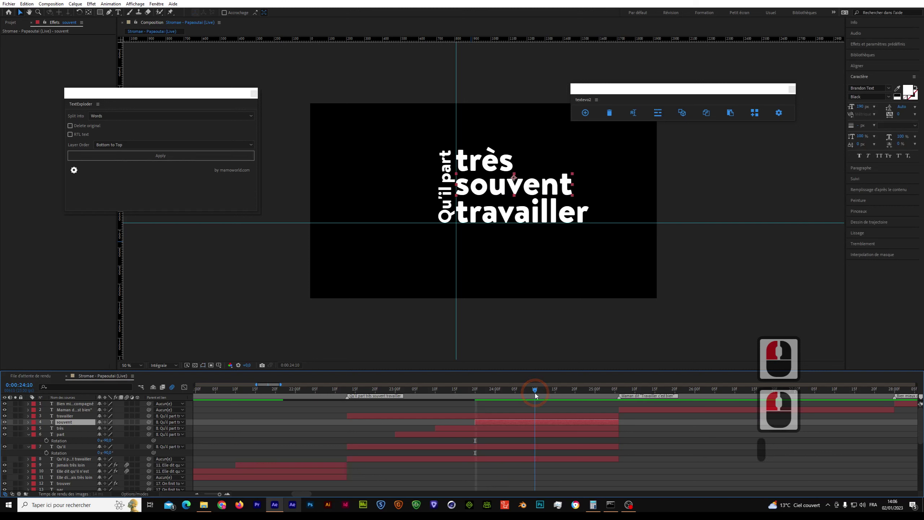
pyautogui.moveTo(349, 416)
pyautogui.mouseDown()
pyautogui.moveTo(535, 416)
pyautogui.moveTo(418, 395)
pyautogui.moveTo(340, 414)
pyautogui.mouseUp()
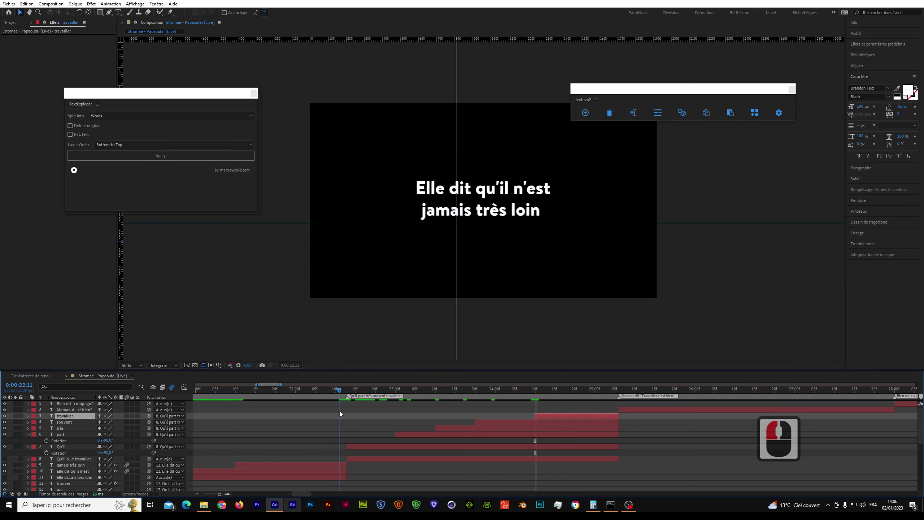
pyautogui.press('space')
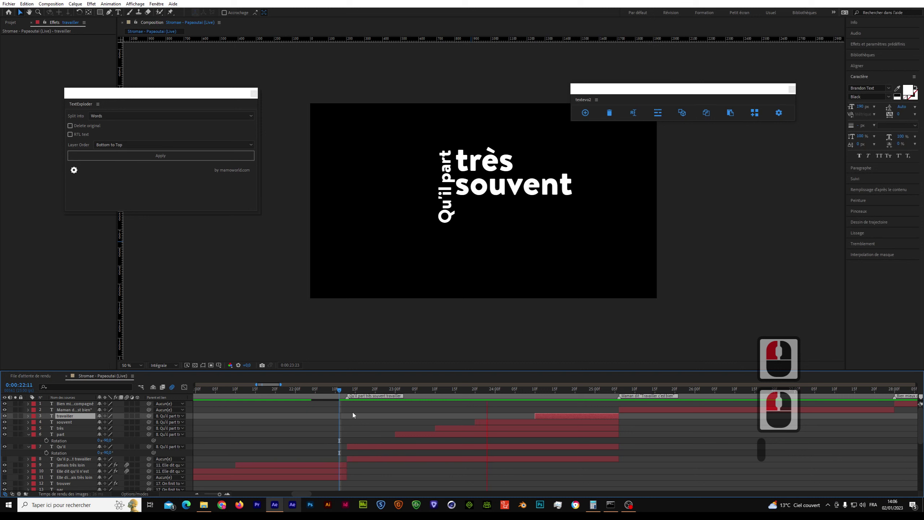
# Step: Shift "très", "souvent" and "travailler" together slightly right, away from the vertical text, and remove the vertical guide
pyautogui.click(516, 390)
pyautogui.moveTo(515, 391); pyautogui.dragTo(544, 428)
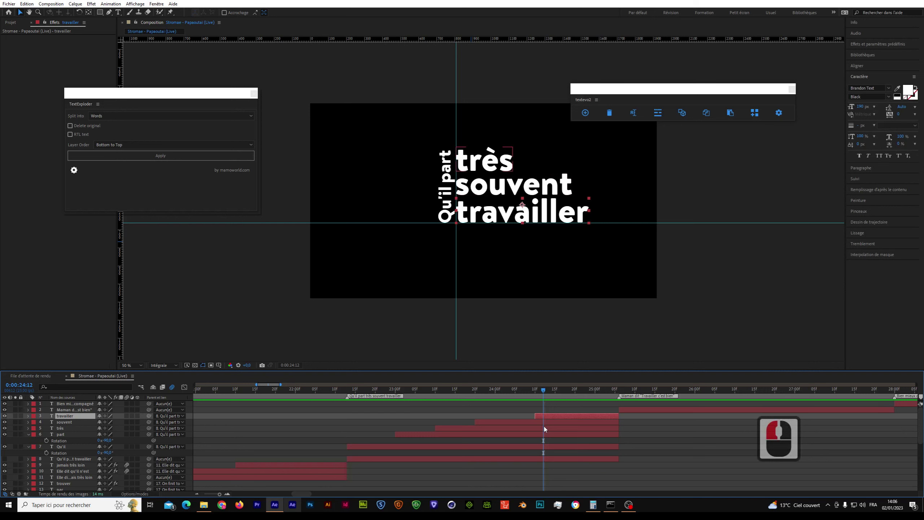
pyautogui.keyDown('shift'); pyautogui.click(544, 429); pyautogui.keyUp('shift')
pyautogui.moveTo(488, 217); pyautogui.dragTo(65, 284)
pyautogui.hotkey('ctrl', 'z')
pyautogui.click(200, 282)
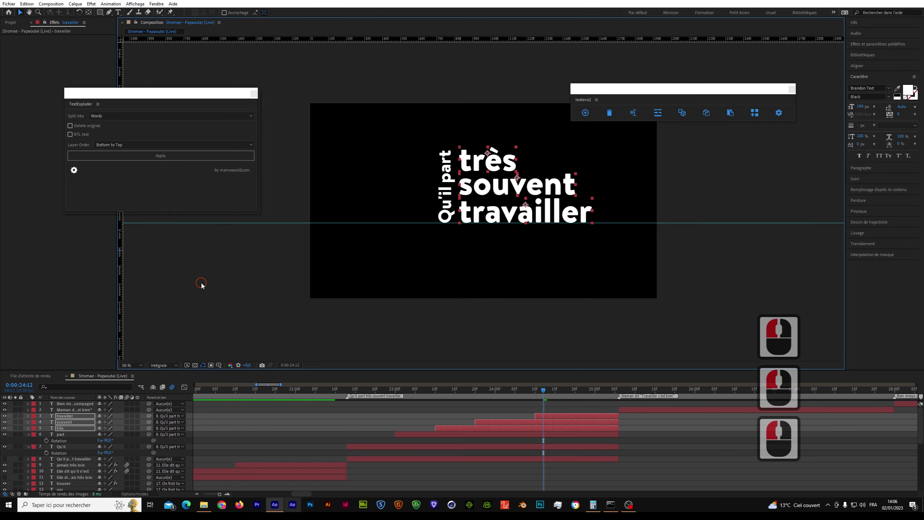
pyautogui.click(205, 288)
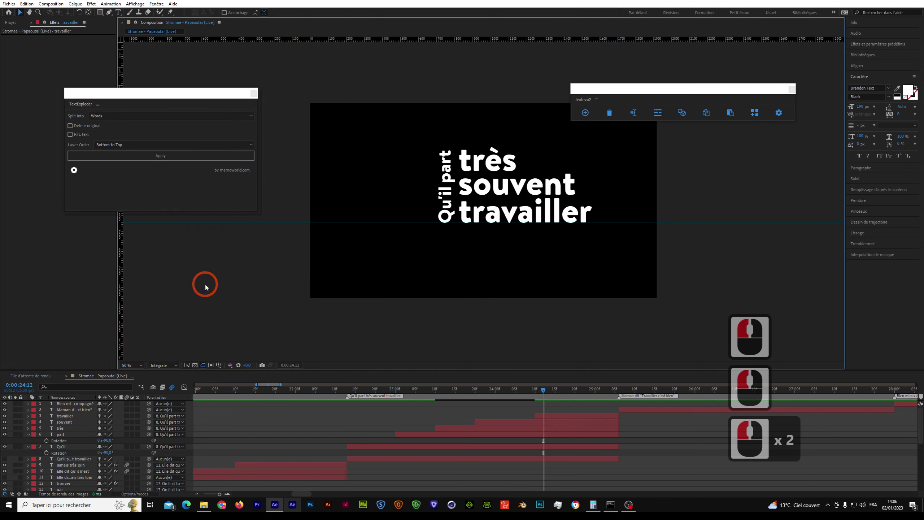
# Step: Collapse the Rotation properties of the "part" and "Qu'il" layers
pyautogui.click(29, 435)
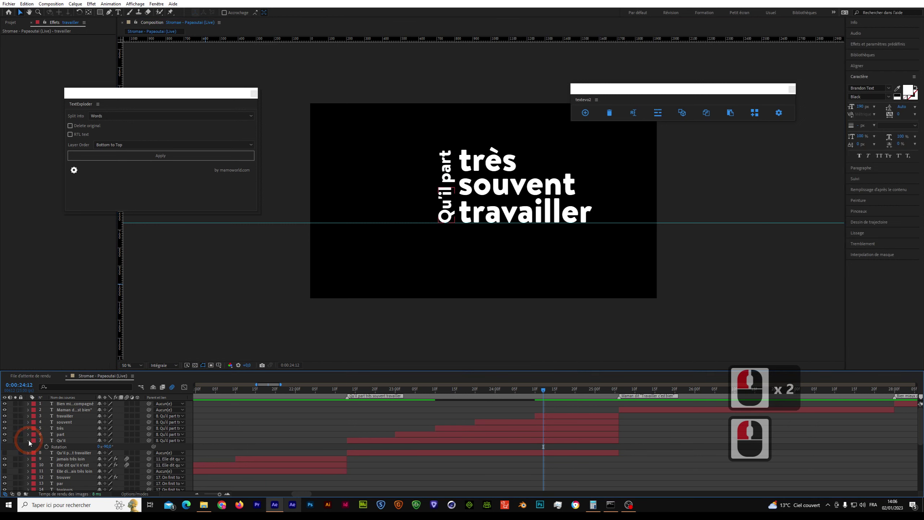
pyautogui.click(29, 440)
pyautogui.click(205, 441)
# Step: Add a new null object directly above the "travailler" layer
pyautogui.rightClick(369, 416)
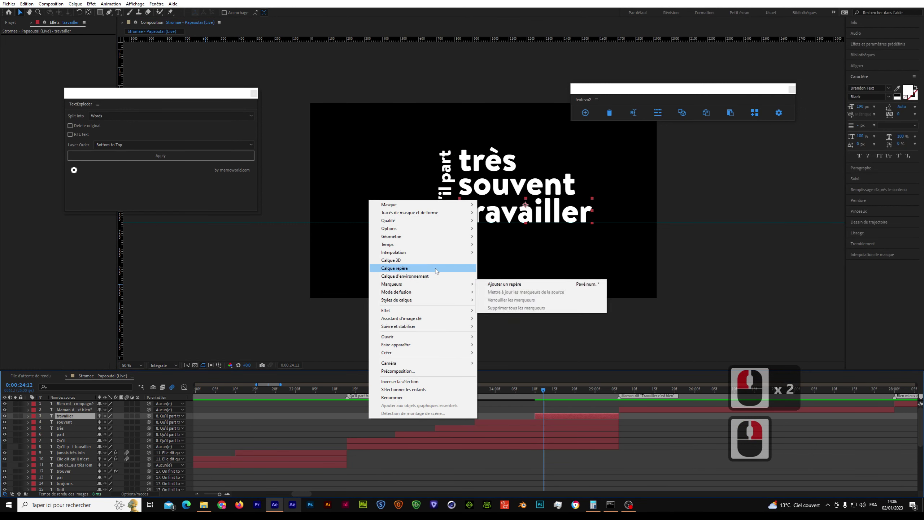
pyautogui.moveTo(447, 246)
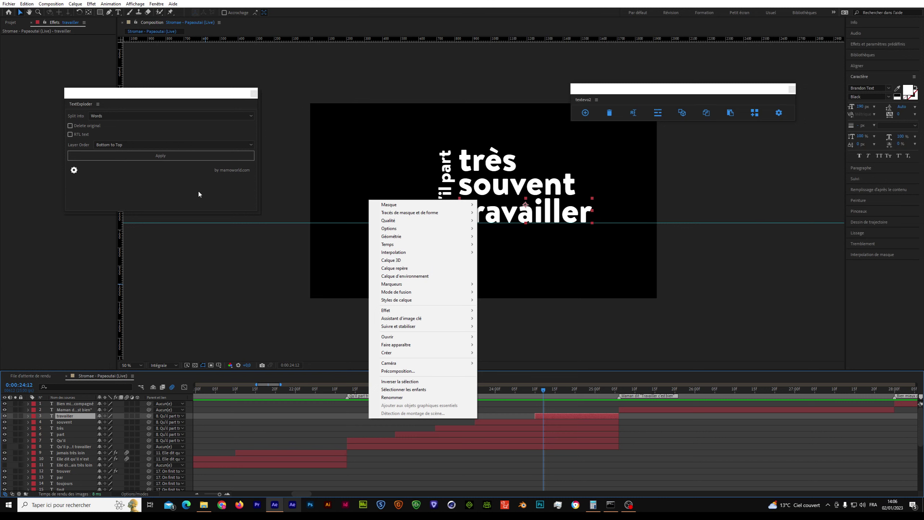
pyautogui.click(76, 5)
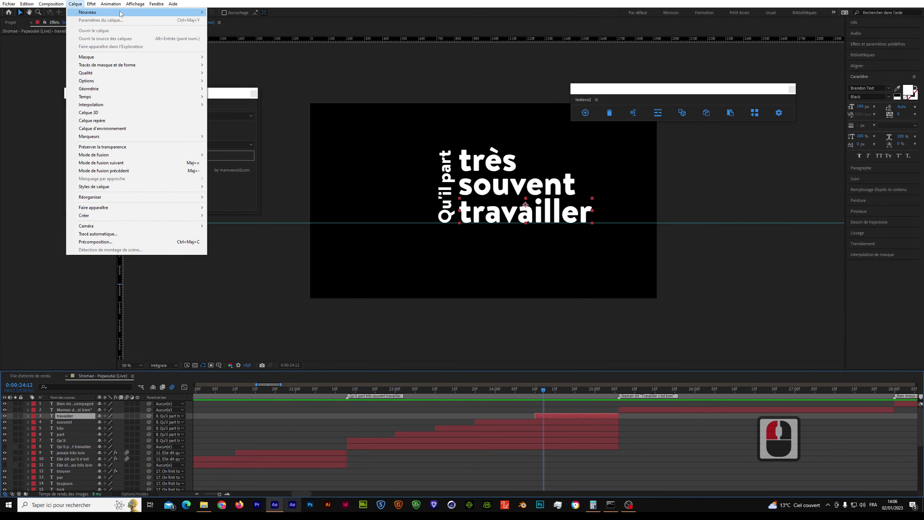
pyautogui.moveTo(120, 13)
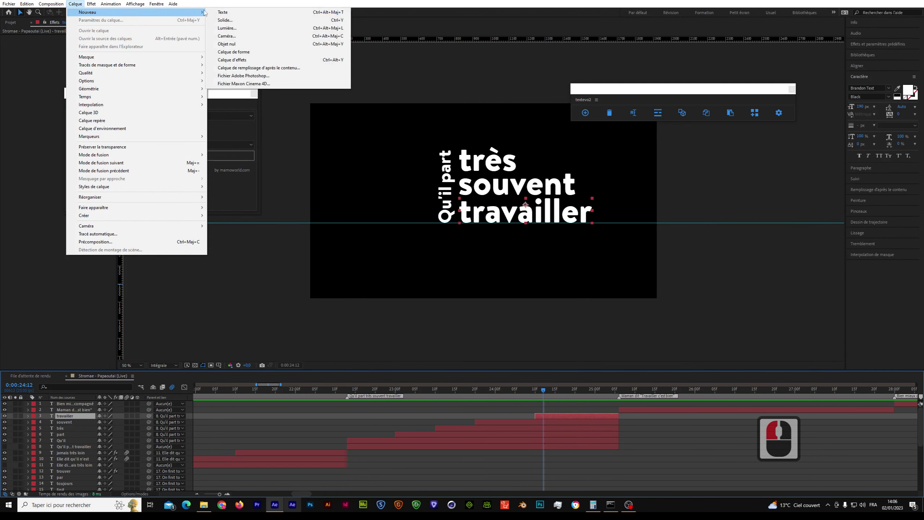
pyautogui.click(232, 46)
# Step: Trim the start of the null layer to the "Qu'il part très souvent travailler" marker at 0:00:22:13
pyautogui.moveTo(245, 417); pyautogui.dragTo(422, 420)
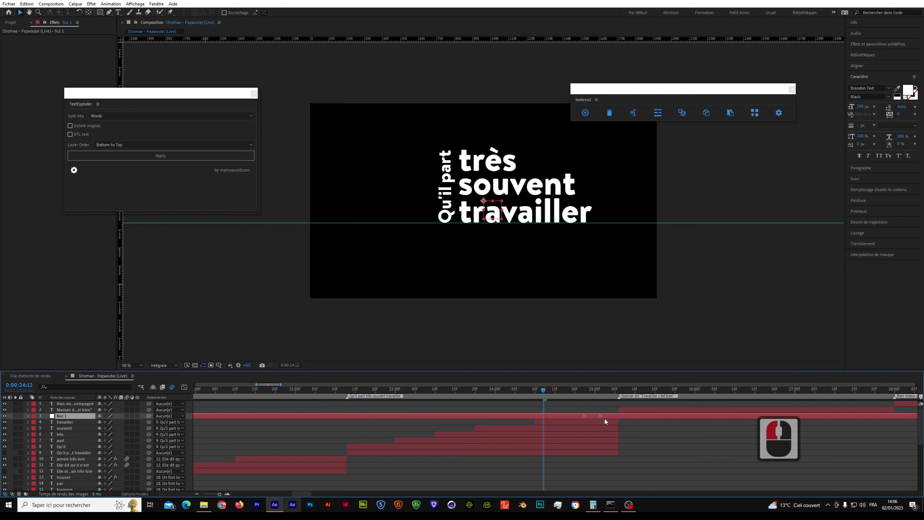
pyautogui.moveTo(475, 421); pyautogui.dragTo(447, 420)
pyautogui.moveTo(350, 393); pyautogui.dragTo(347, 414)
pyautogui.hotkey('alt', '$')
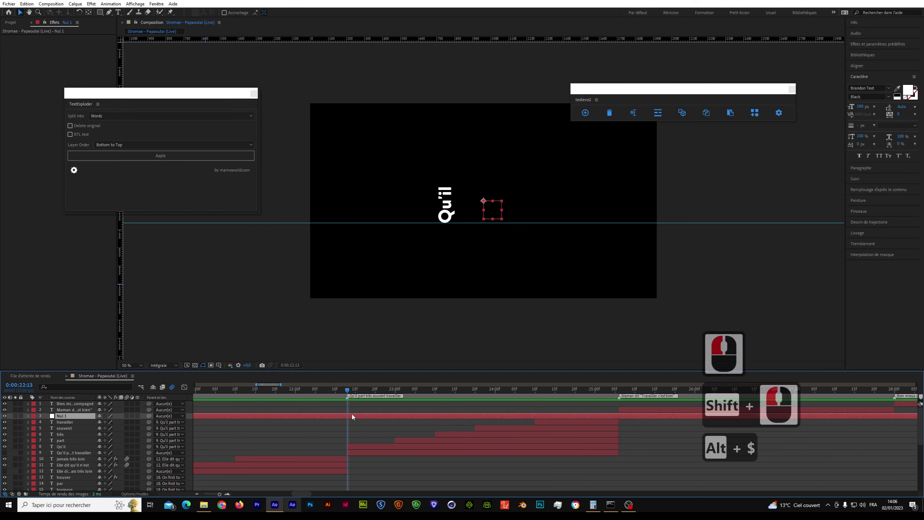
pyautogui.hotkey('ctrl', 'z')
pyautogui.press('alt+ugrave')
# Step: Trim the end of the null layer to the start of the next lyric at 0:00:25:06
pyautogui.moveTo(615, 390); pyautogui.dragTo(618, 391)
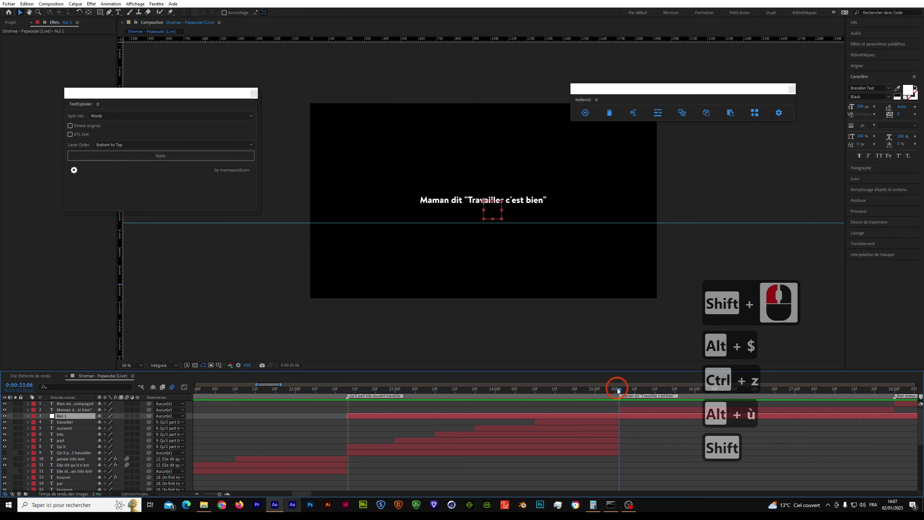
pyautogui.keyDown('shift'); pyautogui.click(571, 406); pyautogui.keyUp('shift')
pyautogui.hotkey('alt', '$')
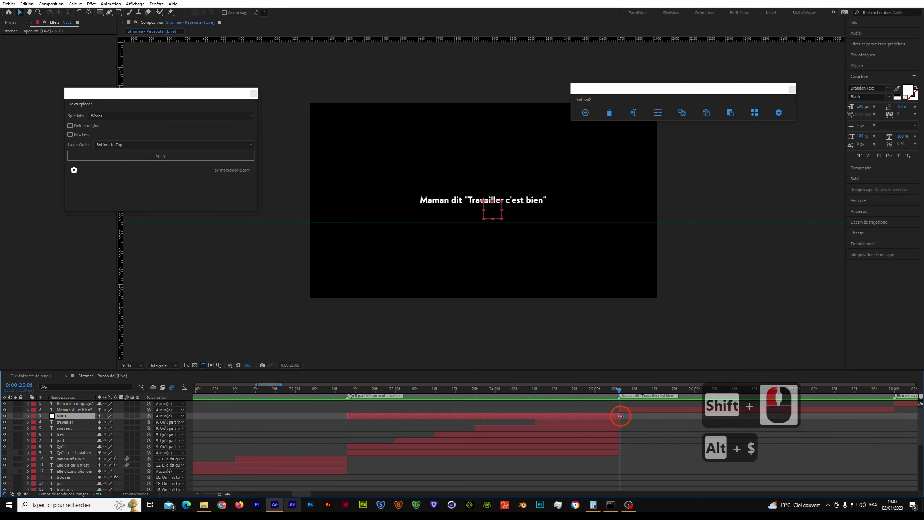
# Step: Parent the five word layers from "Qu'il" to "travailler" to Nul 1, with the timeline's Mode columns displayed
pyautogui.doubleClick(560, 422)
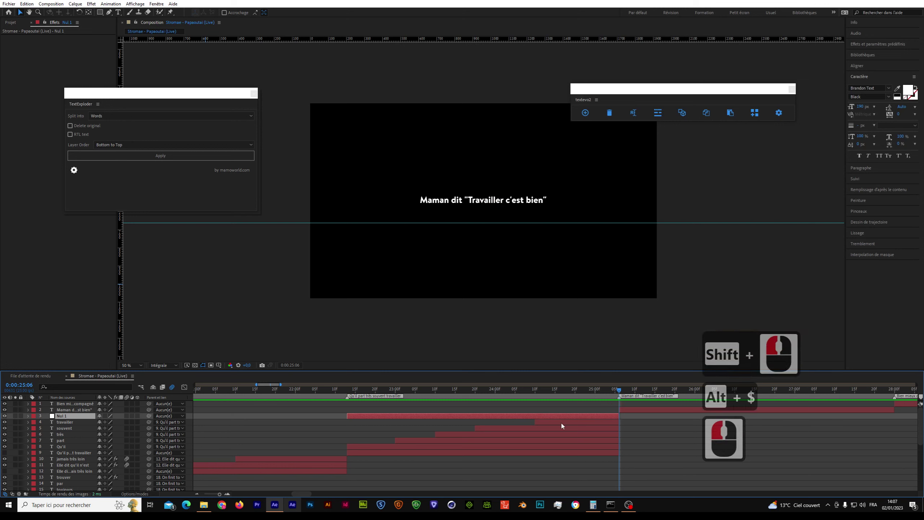
pyautogui.keyDown('shift'); pyautogui.click(563, 451); pyautogui.keyUp('shift')
pyautogui.click(562, 455)
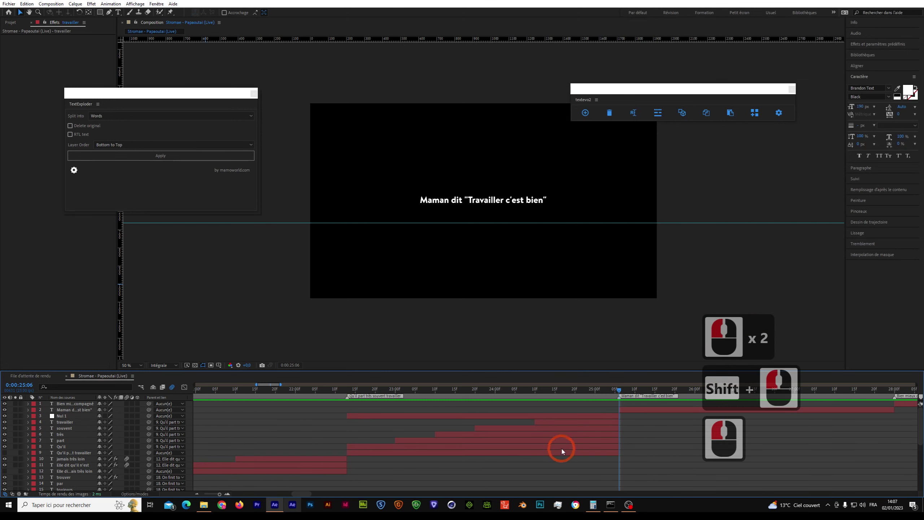
pyautogui.doubleClick(561, 447)
pyautogui.keyDown('shift'); pyautogui.click(563, 423); pyautogui.keyUp('shift')
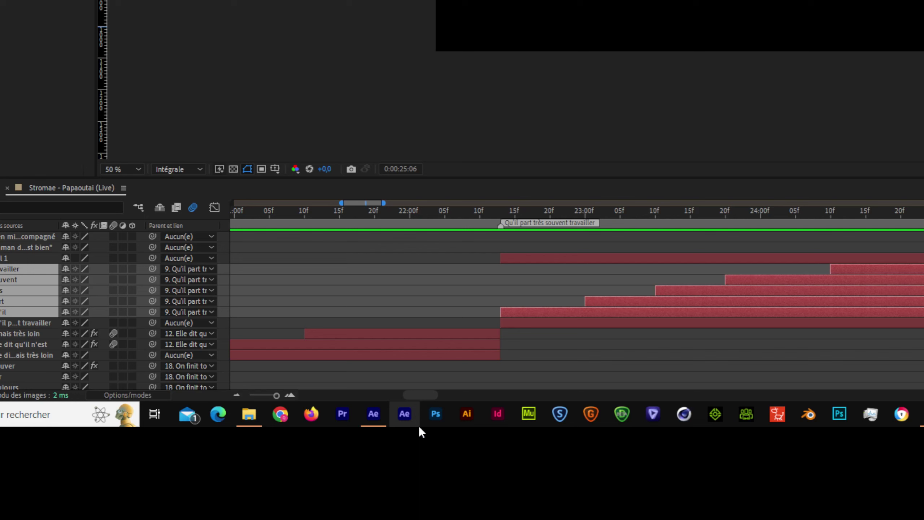
pyautogui.click(142, 395)
pyautogui.click(141, 394)
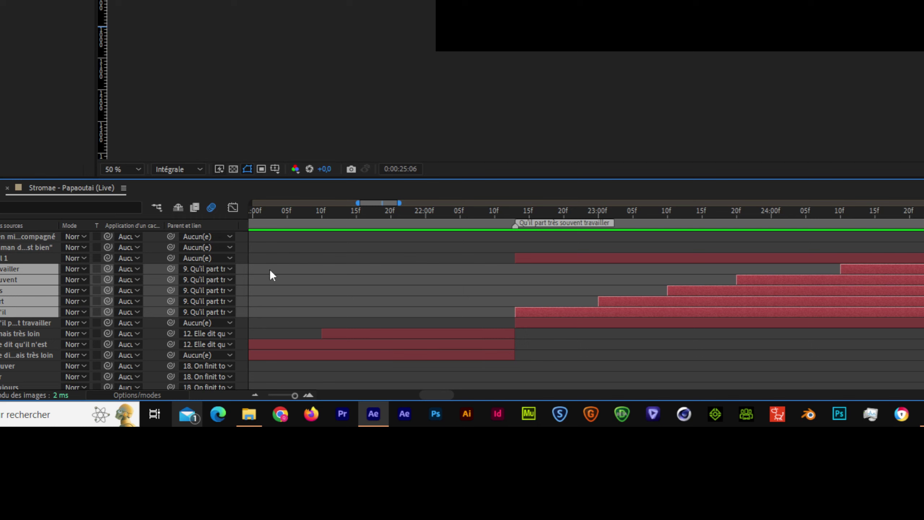
pyautogui.moveTo(171, 270); pyautogui.dragTo(7, 258)
pyautogui.click(7, 258)
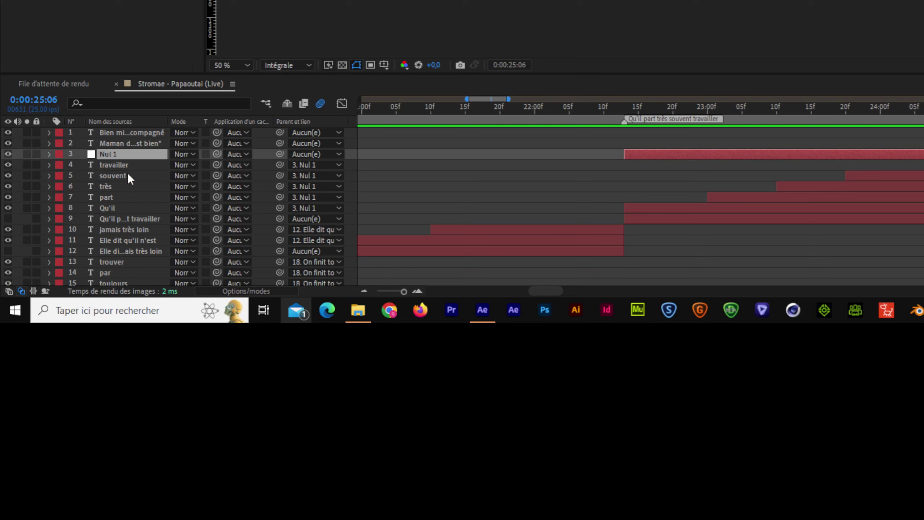
# Step: Reassign Nul 1 as the parent of the layers from "travailler" through "Qu'il"
pyautogui.click(116, 165)
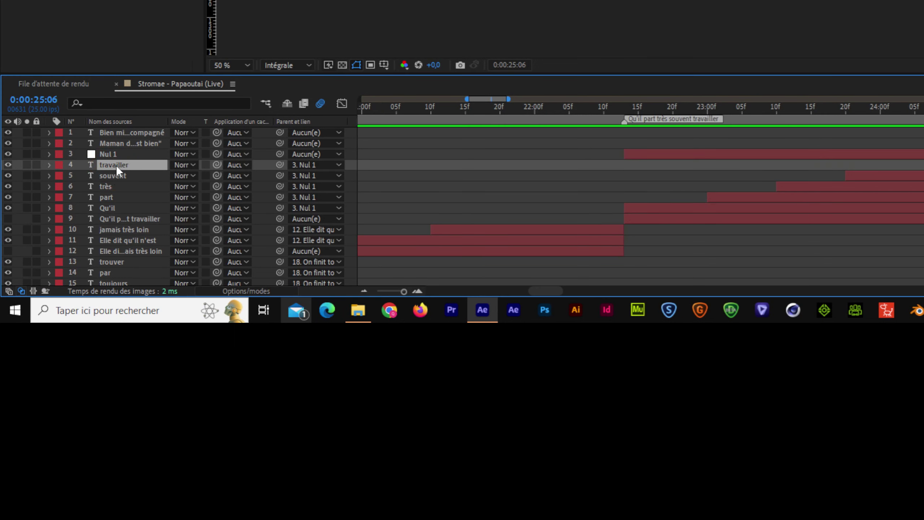
pyautogui.keyDown('shift'); pyautogui.click(113, 207); pyautogui.keyUp('shift')
pyautogui.moveTo(279, 175); pyautogui.dragTo(126, 157)
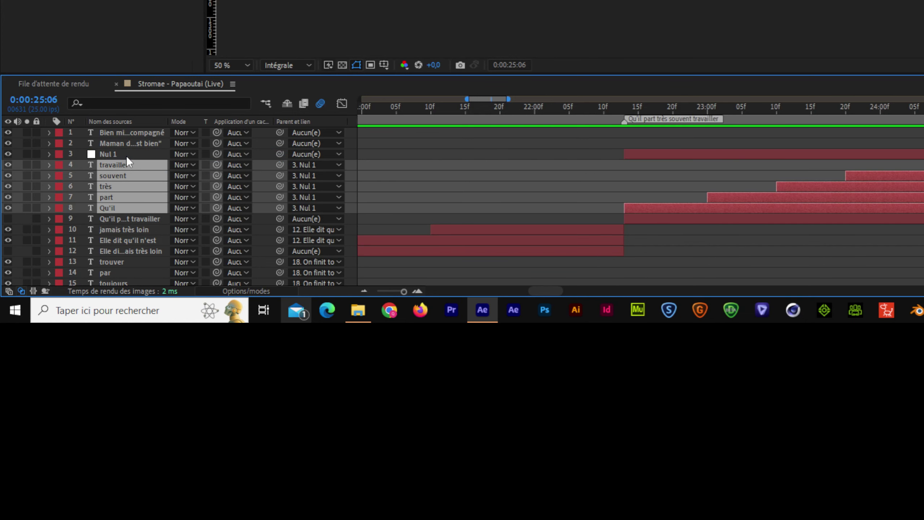
# Step: Display the title/action safe overlay and move Nul 1 at 0:00:24:15 so the whole word block is centred in the frame
pyautogui.click(730, 154)
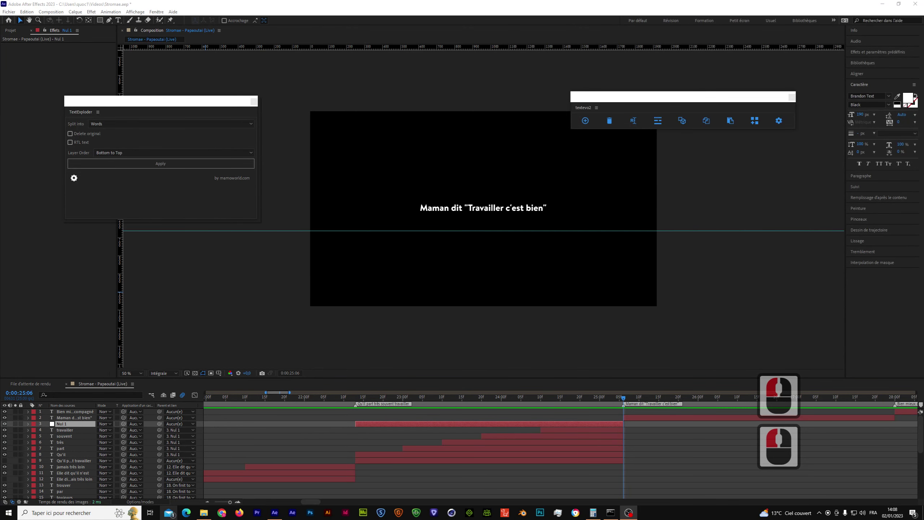
pyautogui.moveTo(526, 397); pyautogui.dragTo(364, 416)
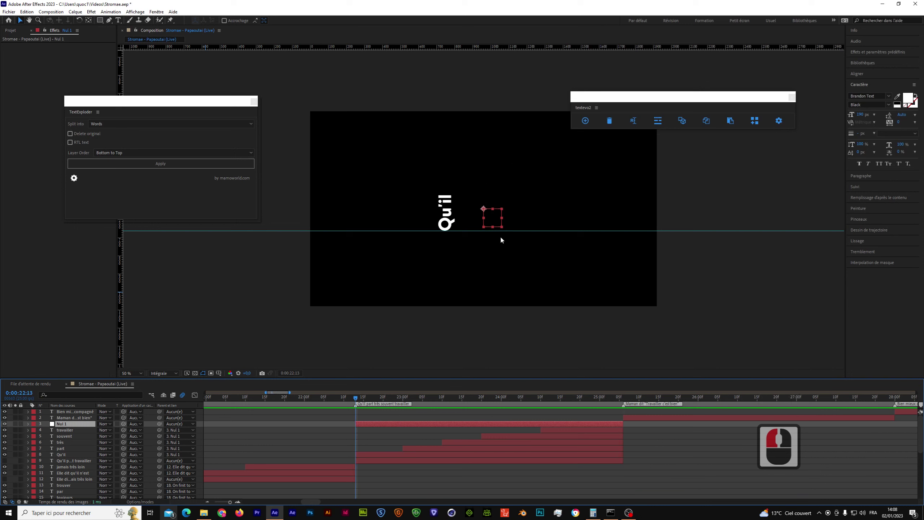
pyautogui.click(558, 398)
pyautogui.moveTo(488, 223)
pyautogui.mouseDown()
pyautogui.moveTo(484, 203)
pyautogui.moveTo(474, 225)
pyautogui.mouseUp()
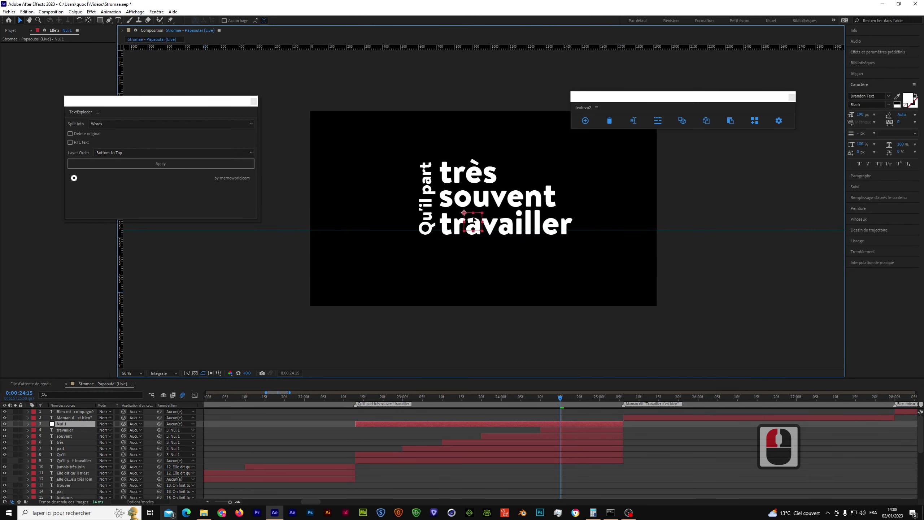
pyautogui.click(219, 373)
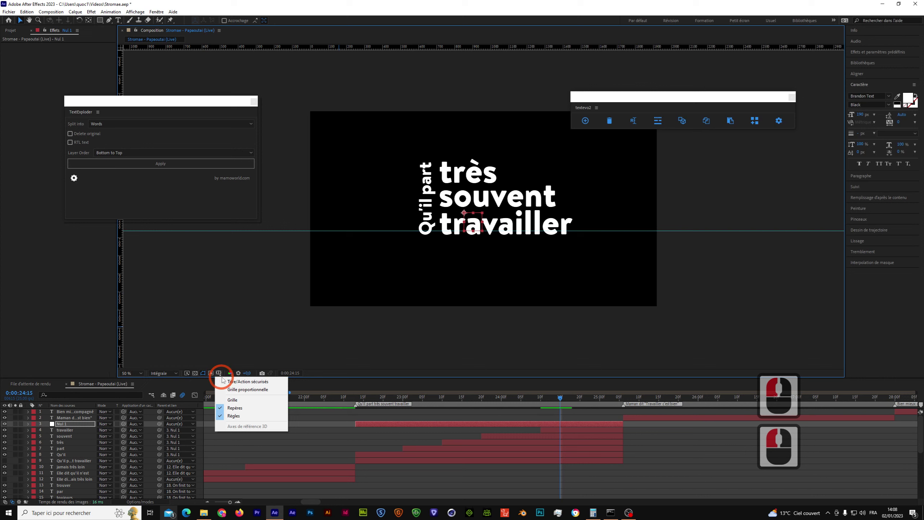
pyautogui.click(226, 380)
pyautogui.moveTo(477, 227); pyautogui.dragTo(473, 235)
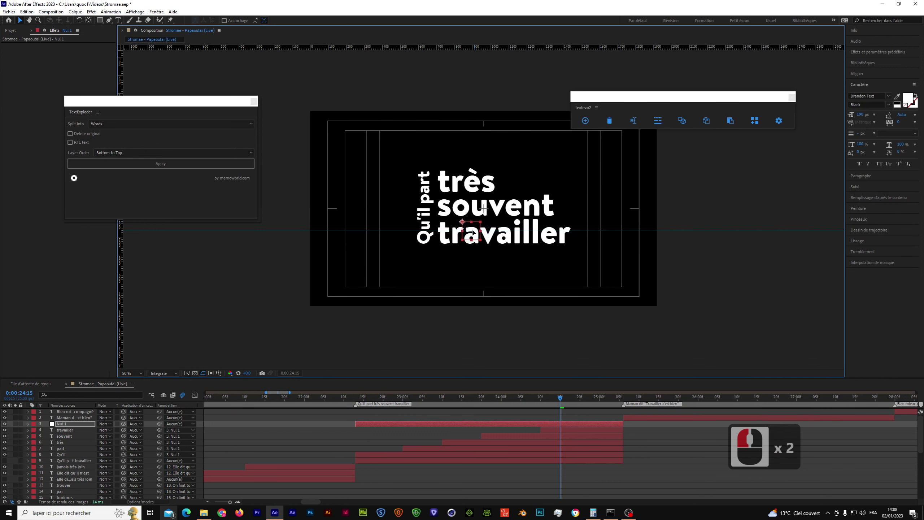
pyautogui.click(586, 324)
# Step: Set a Position keyframe on Nul 1 at 0:00:24:10, where "travailler" starts
pyautogui.moveTo(560, 399); pyautogui.dragTo(541, 400)
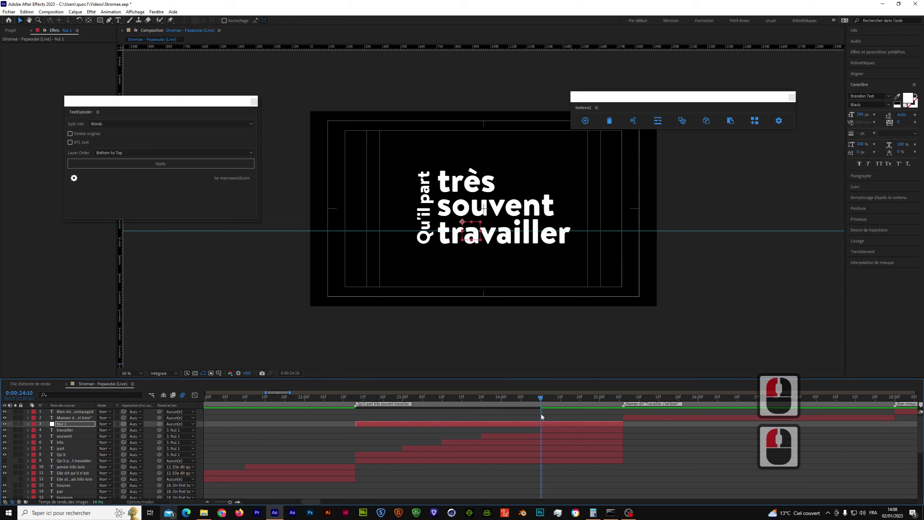
pyautogui.click(60, 425)
pyautogui.press('p')
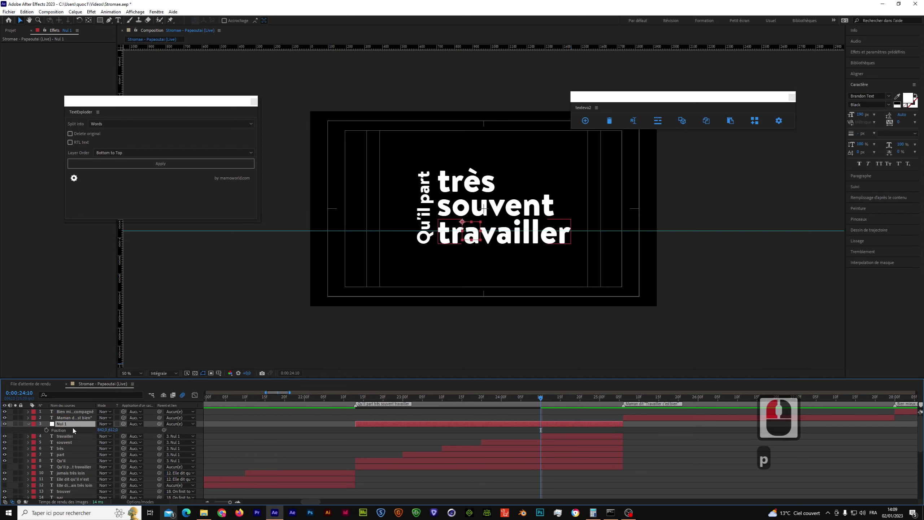
pyautogui.click(423, 434)
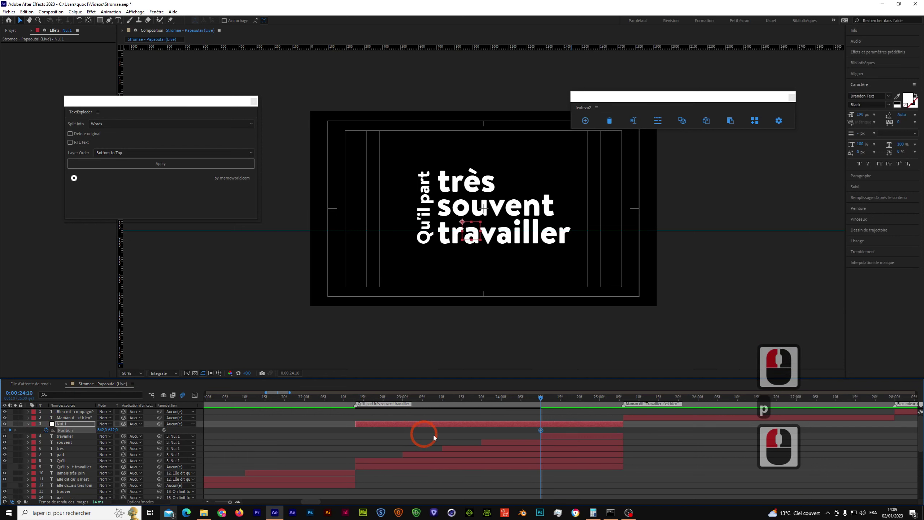
# Step: Add a Position keyframe on Nul 1 at 0:00:23:20 with the words nudged slightly downward
pyautogui.click(532, 398)
pyautogui.moveTo(495, 405)
pyautogui.mouseDown()
pyautogui.moveTo(478, 409)
pyautogui.moveTo(544, 416)
pyautogui.moveTo(507, 419)
pyautogui.mouseUp()
pyautogui.press('pageup')
pyautogui.click(499, 343)
pyautogui.moveTo(470, 237)
pyautogui.mouseDown()
pyautogui.moveTo(471, 252)
pyautogui.moveTo(470, 238)
pyautogui.mouseUp()
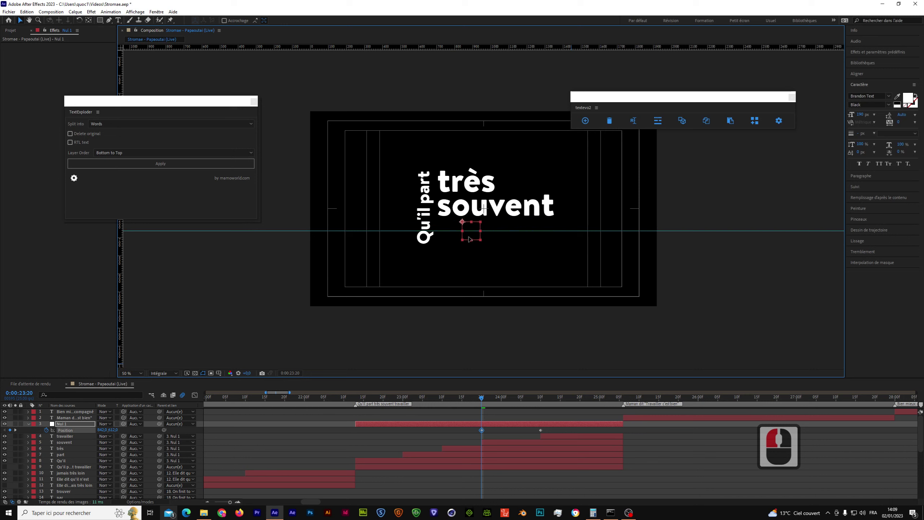
pyautogui.keyDown('shift'); pyautogui.click(469, 239); pyautogui.keyUp('shift')
pyautogui.press('Down')
pyautogui.press('Down')
pyautogui.press('Down')
pyautogui.press('Down')
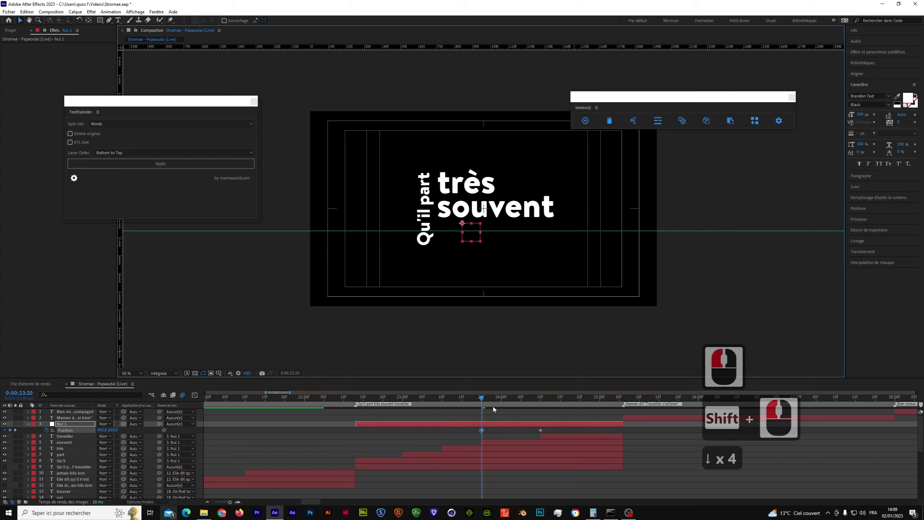
# Step: Remove the horizontal guide and lower Nul 1 at 0:00:23:10 so "très" sits at the frame's vertical centre
pyautogui.moveTo(482, 397); pyautogui.dragTo(442, 421)
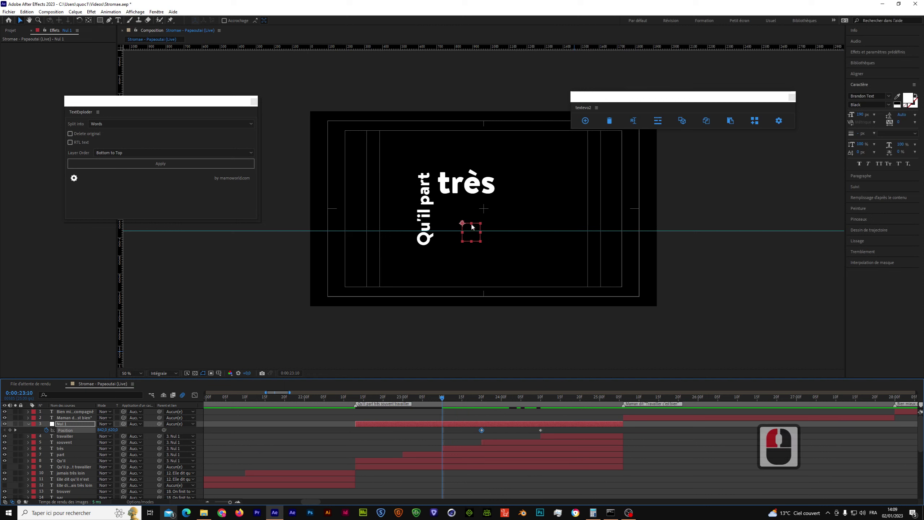
pyautogui.click(468, 240)
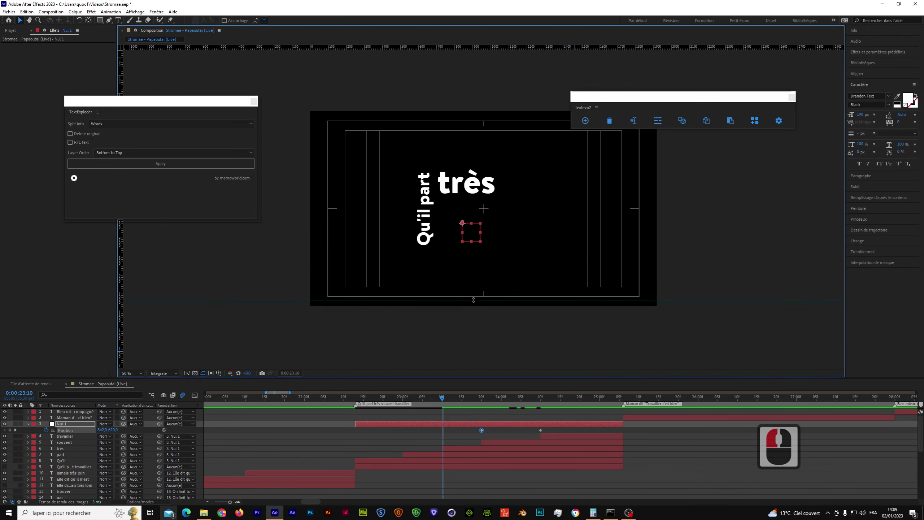
pyautogui.click(512, 3)
pyautogui.moveTo(478, 231); pyautogui.dragTo(475, 254)
# Step: Set a Rotation keyframe on Nul 1 at 0:00:23:10, aligned with its Position keyframe
pyautogui.moveTo(442, 400); pyautogui.dragTo(407, 426)
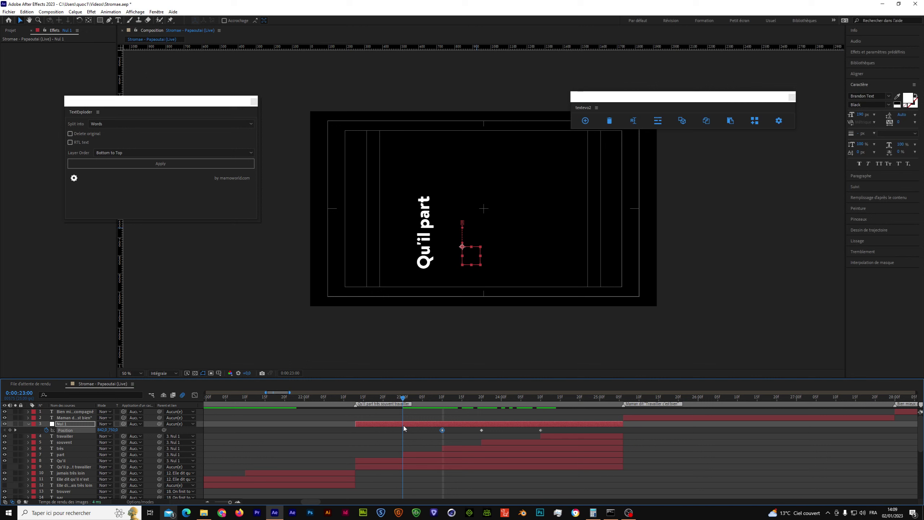
pyautogui.keyDown('shift'); pyautogui.click(442, 433); pyautogui.keyUp('shift')
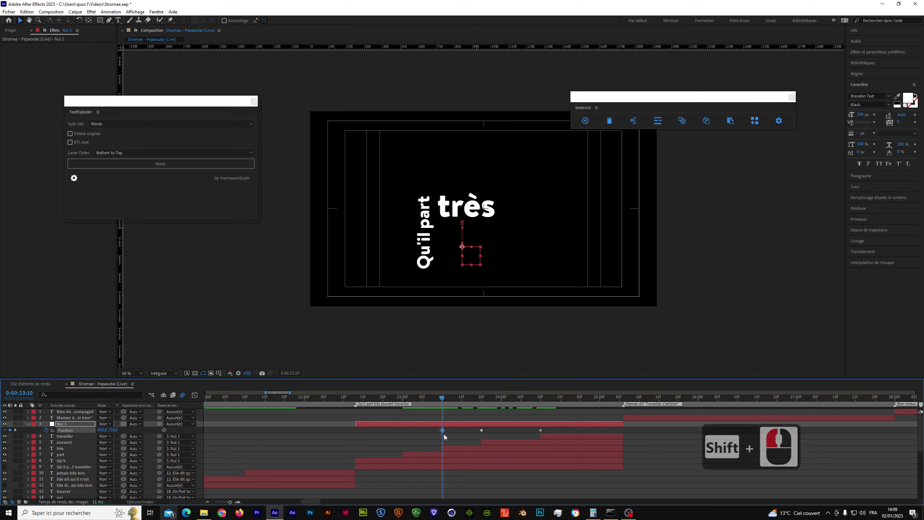
pyautogui.keyDown('shift'); pyautogui.click(444, 432); pyautogui.keyUp('shift')
pyautogui.press('r')
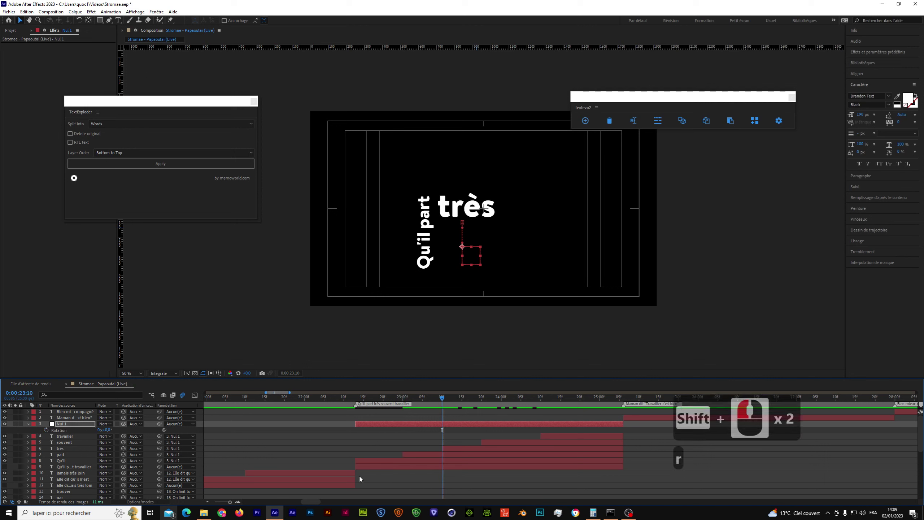
pyautogui.click(47, 431)
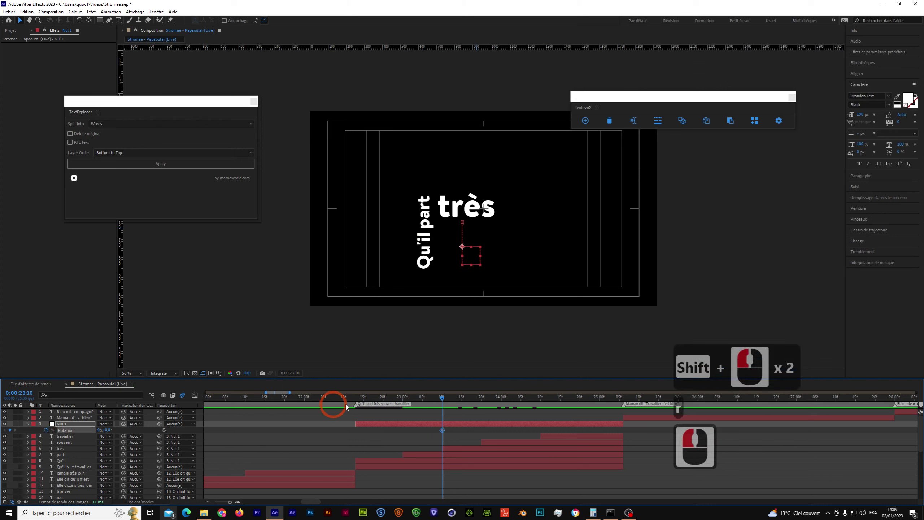
# Step: Set Nul 1's Rotation to 90° at 0:00:23:00 and scrub through the turn from "Qu'il part" to "très"
pyautogui.click(404, 398)
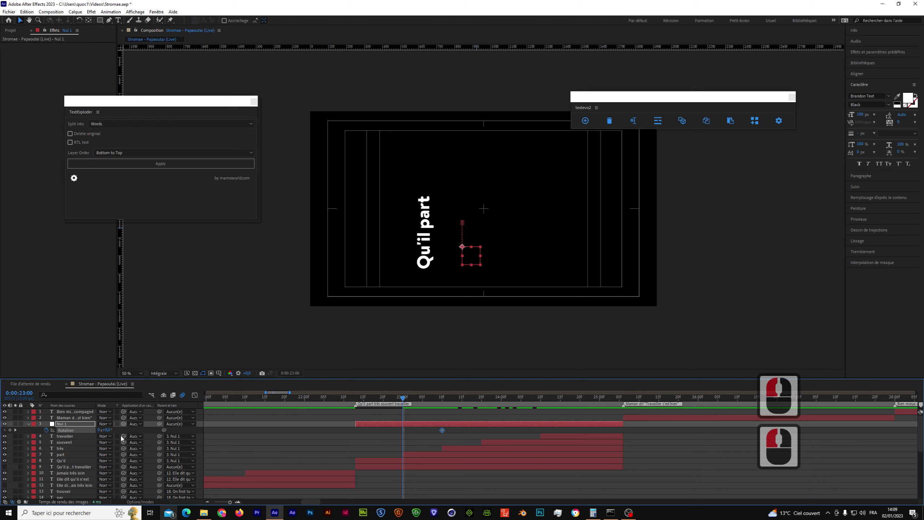
pyautogui.moveTo(110, 432); pyautogui.dragTo(141, 430)
pyautogui.doubleClick(110, 430)
pyautogui.write('90')
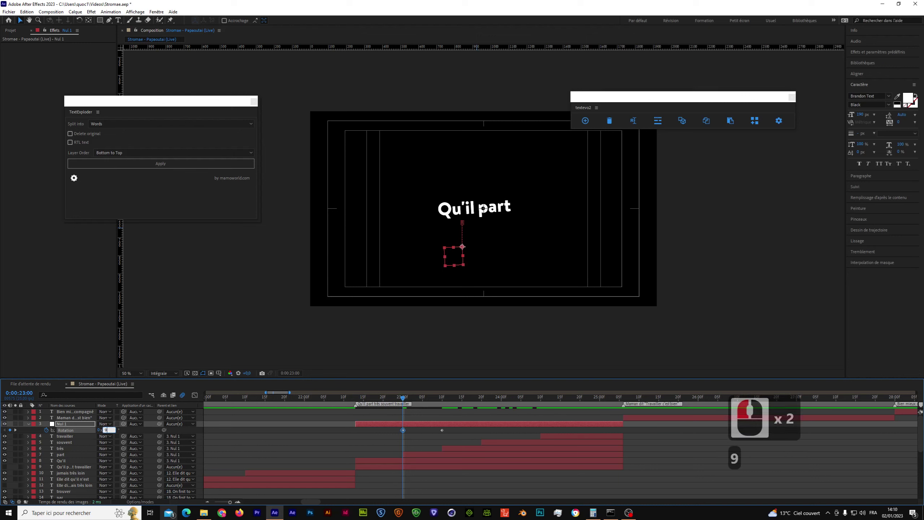
pyautogui.press('Return')
pyautogui.moveTo(402, 399); pyautogui.dragTo(494, 399)
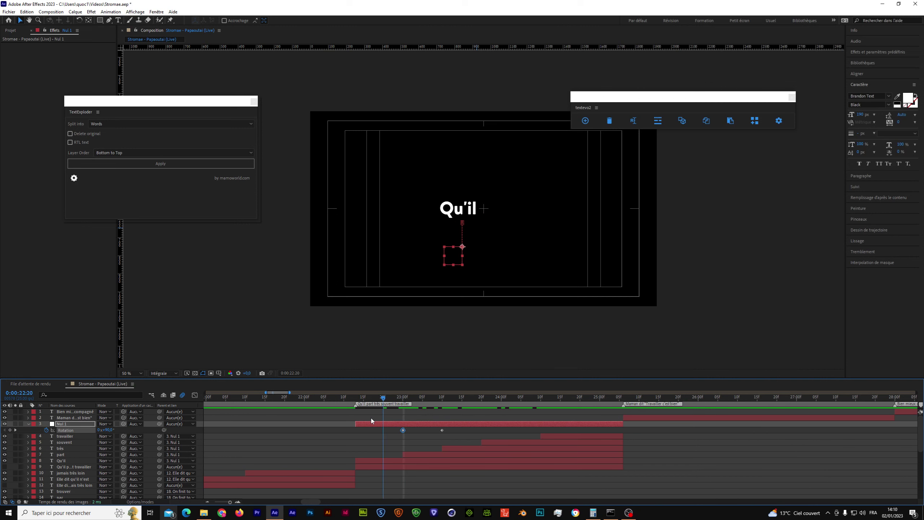
# Step: Play the word animation from 0:00:22:12 and reveal Nul 1's Position and Rotation keyframes
pyautogui.moveTo(361, 421); pyautogui.dragTo(352, 423)
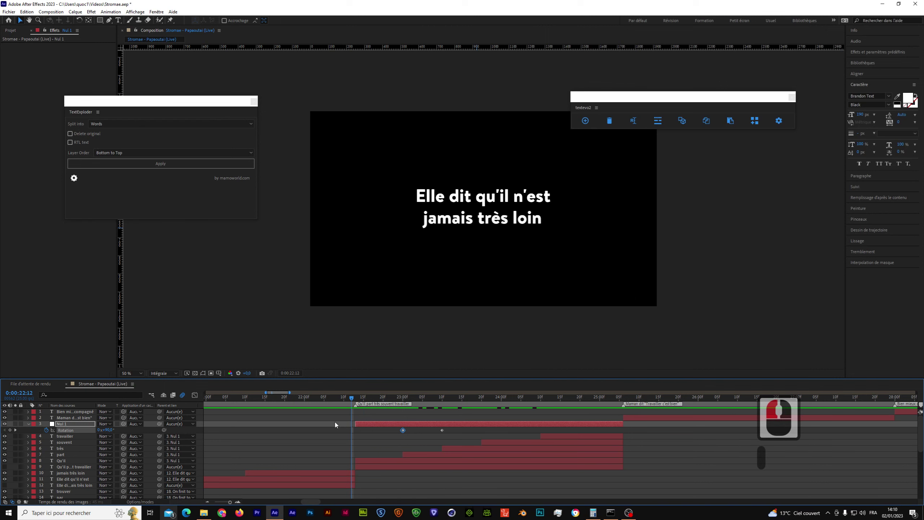
pyautogui.press('space')
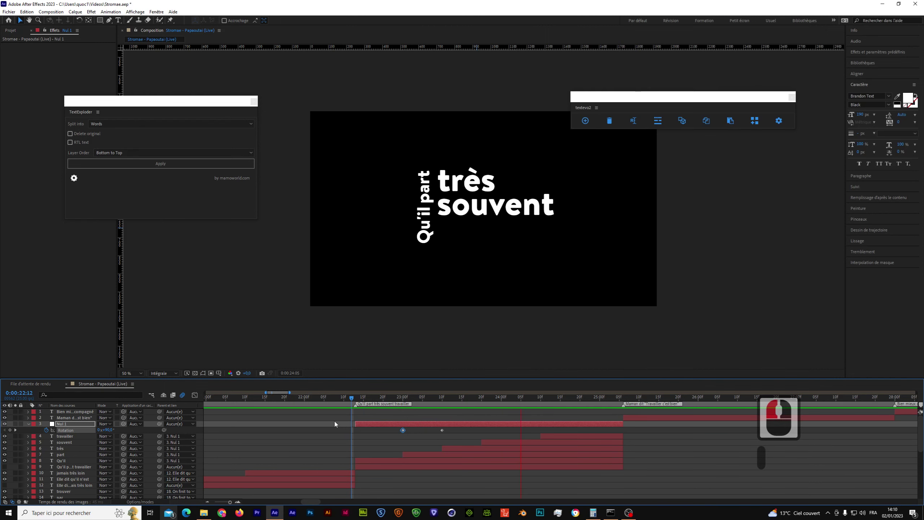
pyautogui.click(458, 398)
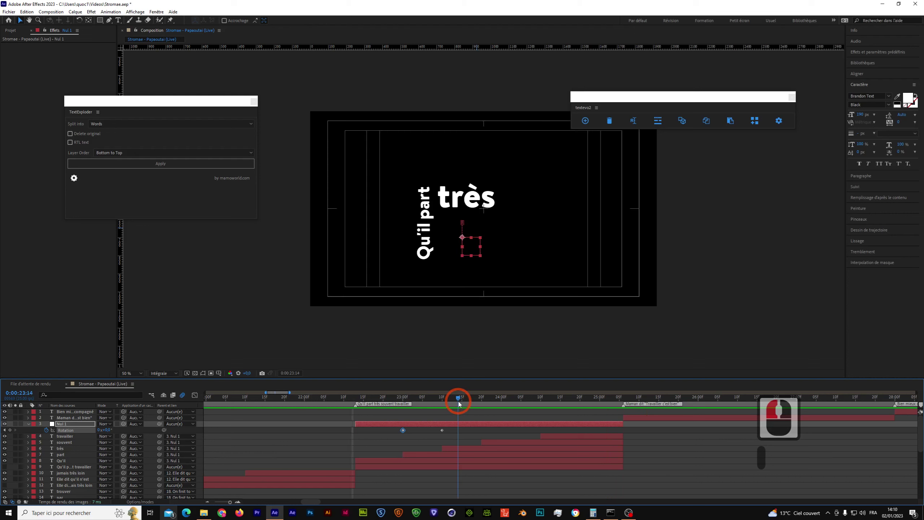
pyautogui.doubleClick(448, 424)
pyautogui.press('u')
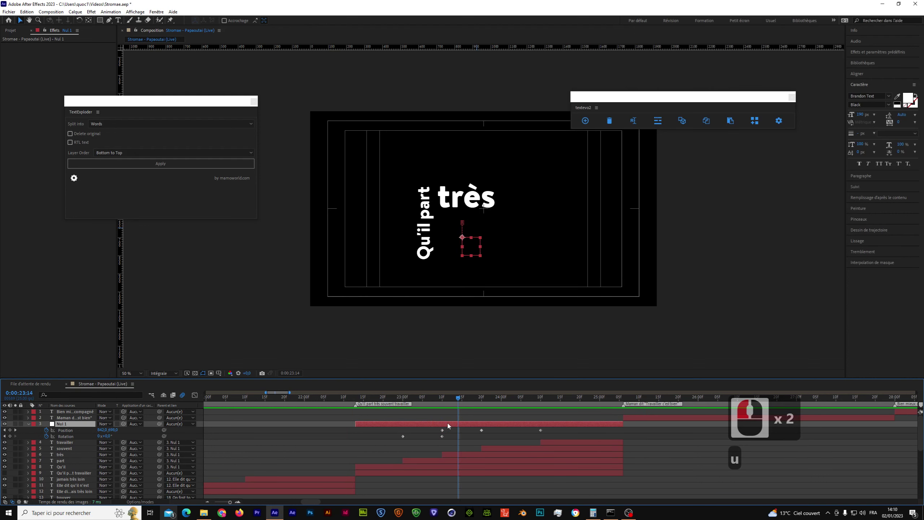
# Step: Try deleting Nul 1's last Position keyframe at 0:00:24:10
pyautogui.click(541, 430)
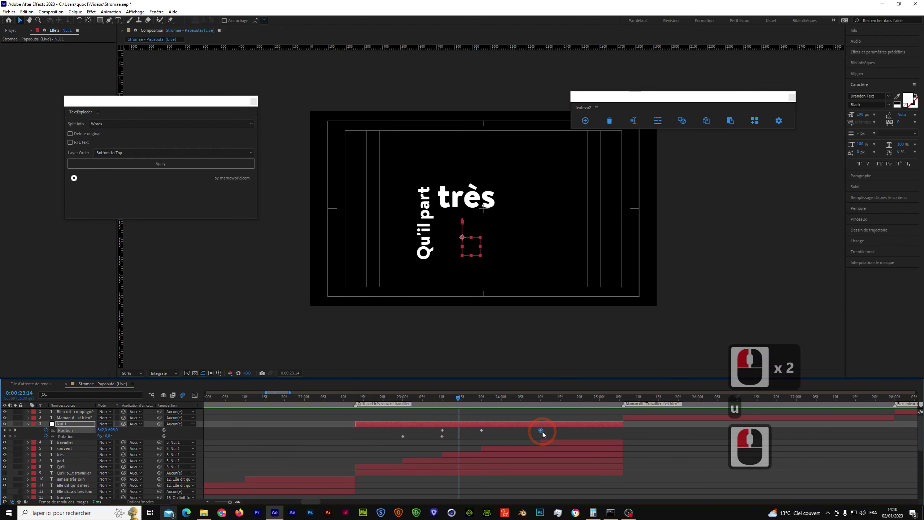
pyautogui.press('Delete')
pyautogui.click(480, 399)
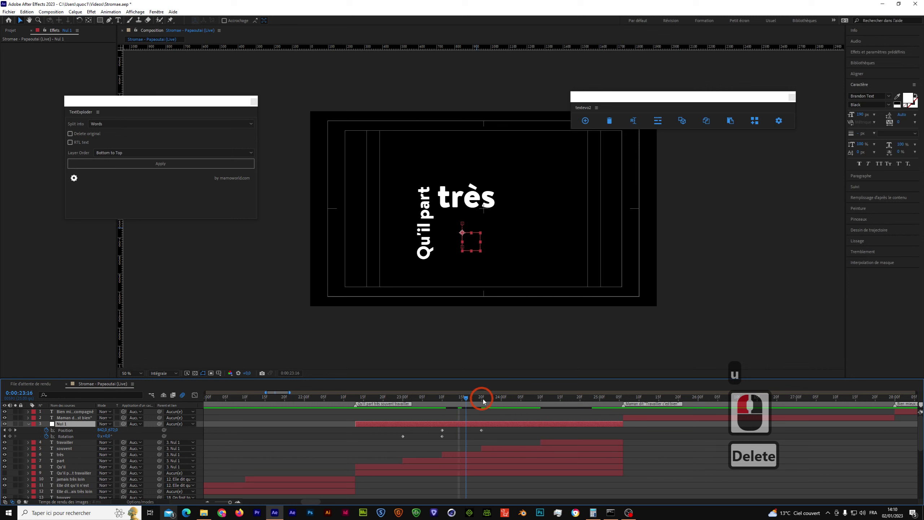
pyautogui.moveTo(479, 400); pyautogui.dragTo(498, 399)
pyautogui.click(474, 429)
pyautogui.hotkey('ctrl', 'z')
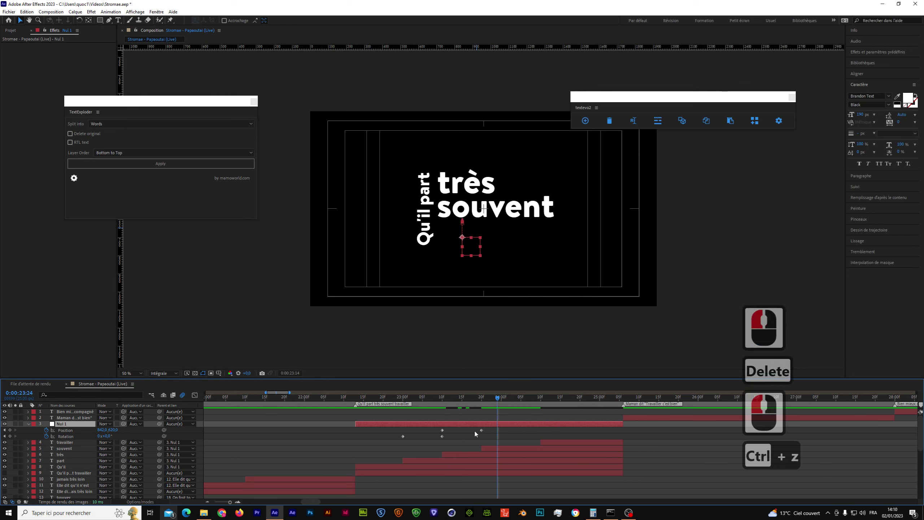
# Step: Delete Nul 1's Position keyframe at 0:00:23:20 and preview the phrase from 0:00:22:12
pyautogui.click(482, 431)
pyautogui.press('Delete')
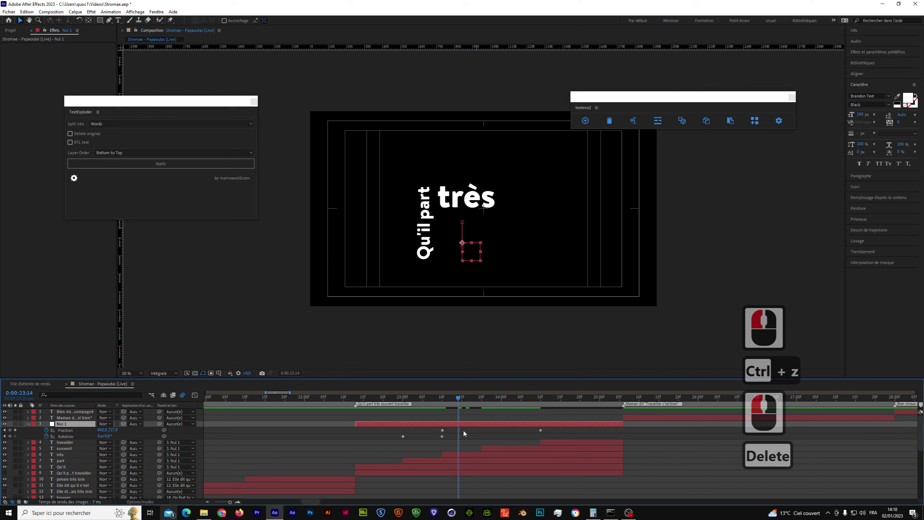
pyautogui.moveTo(459, 399); pyautogui.dragTo(368, 400)
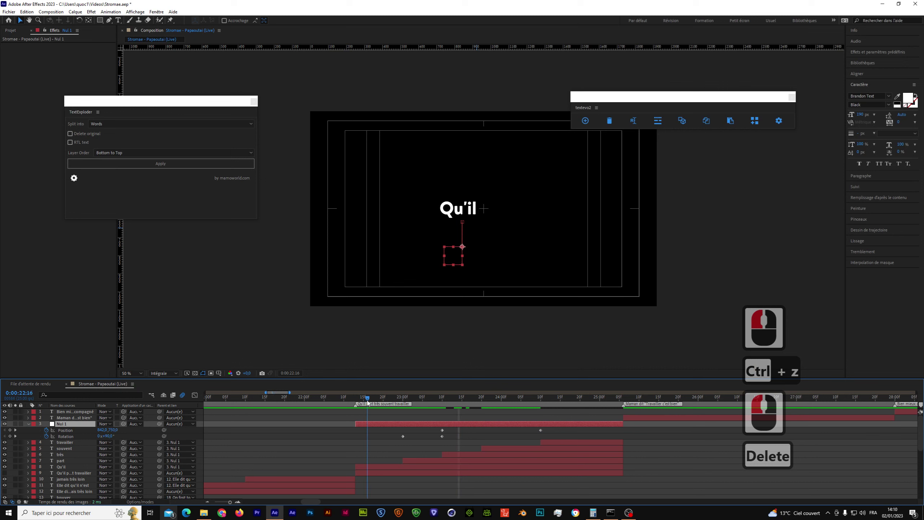
pyautogui.click(352, 407)
pyautogui.press('space')
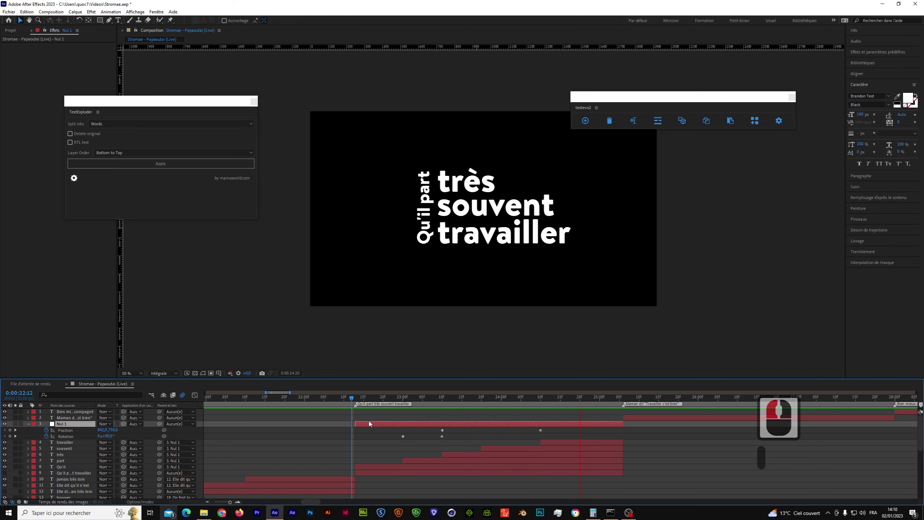
pyautogui.moveTo(459, 399); pyautogui.dragTo(383, 401)
pyautogui.press('space')
# Step: Apply Easy Ease In (Lissage à l'approche) to Nul 1's Position keyframe at 0:00:23:10 and preview the phrase
pyautogui.keyDown('shift'); pyautogui.click(444, 437); pyautogui.keyUp('shift')
pyautogui.click(443, 431)
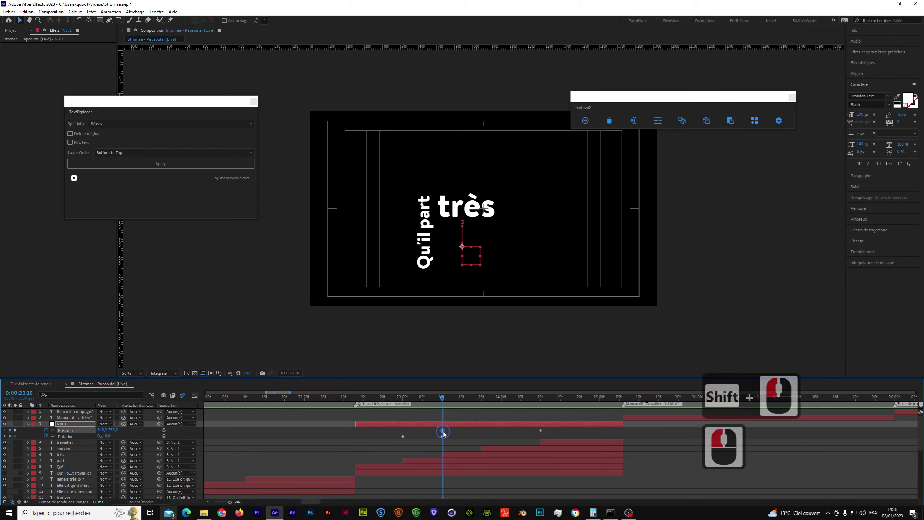
pyautogui.rightClick(443, 431)
pyautogui.moveTo(509, 426)
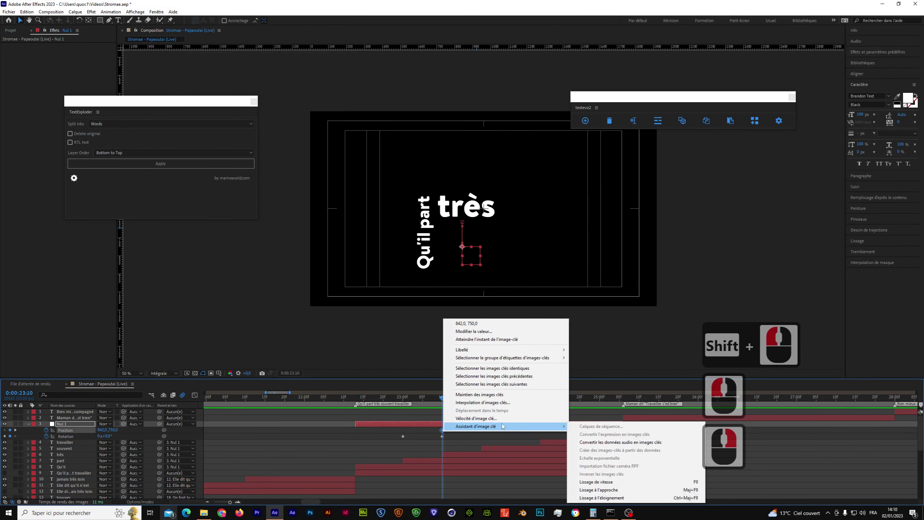
pyautogui.click(596, 489)
pyautogui.press('space')
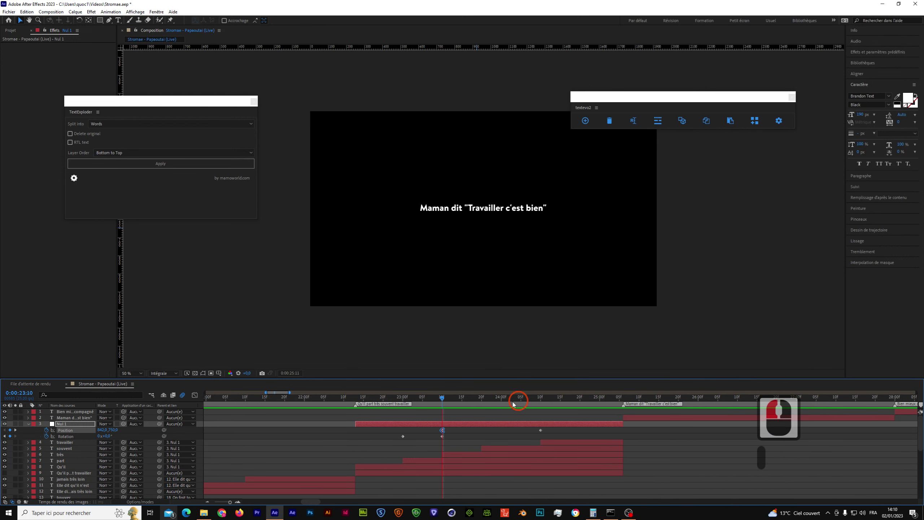
pyautogui.moveTo(513, 403); pyautogui.dragTo(355, 419)
pyautogui.press('space')
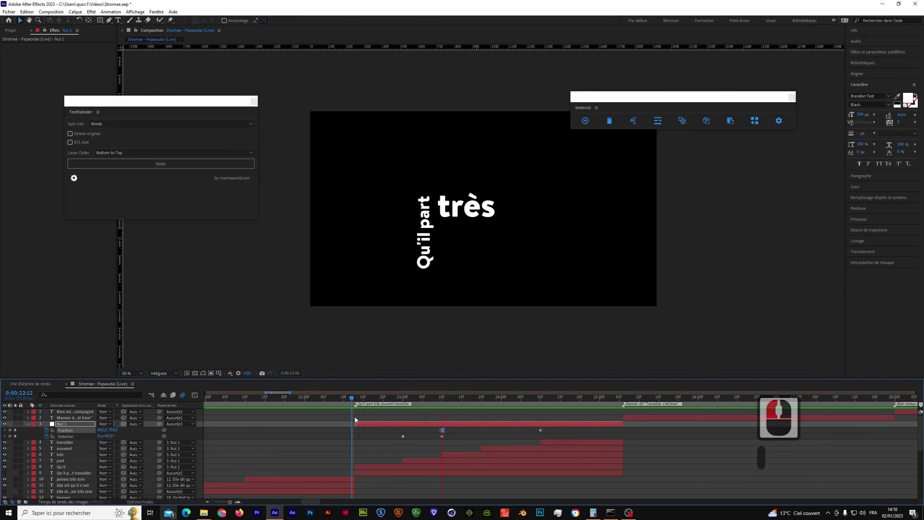
# Step: Enable motion blur on the five word layers from "travailler" to "Qu'il" and play the animation from 0:00:22:13
pyautogui.click(436, 403)
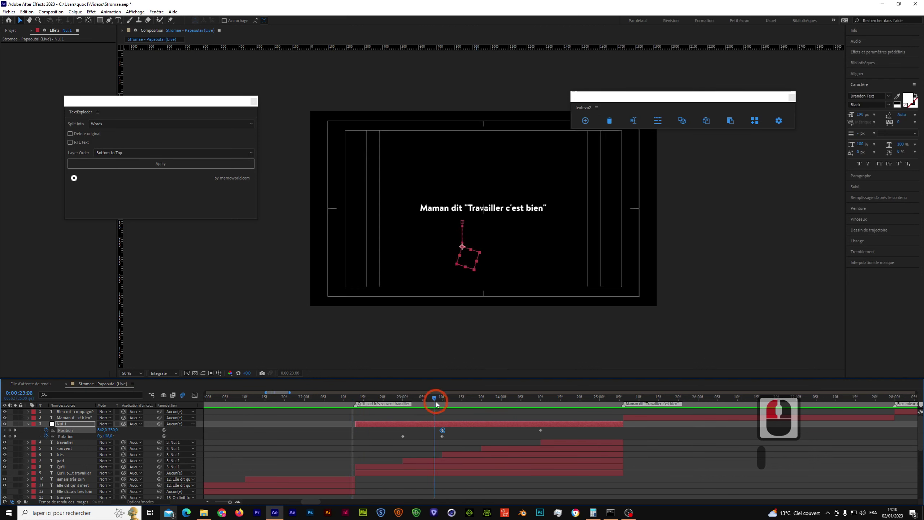
pyautogui.click(29, 425)
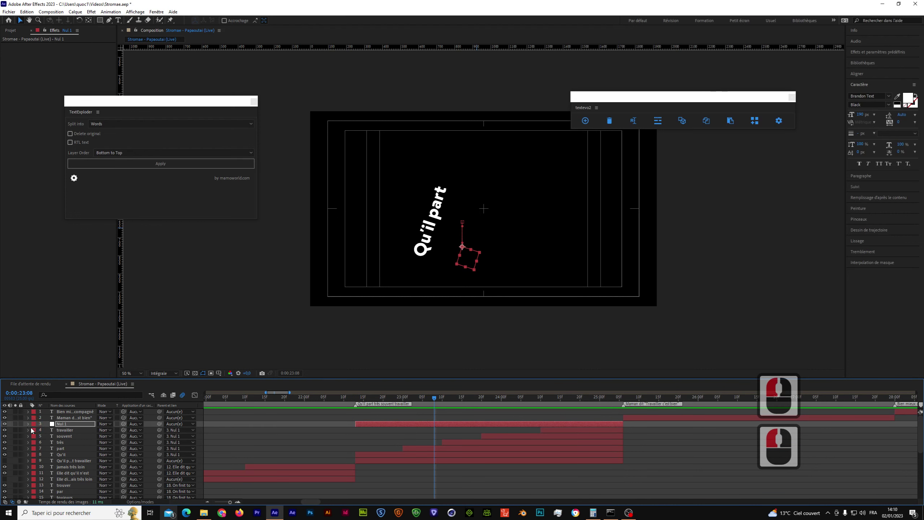
pyautogui.click(62, 449)
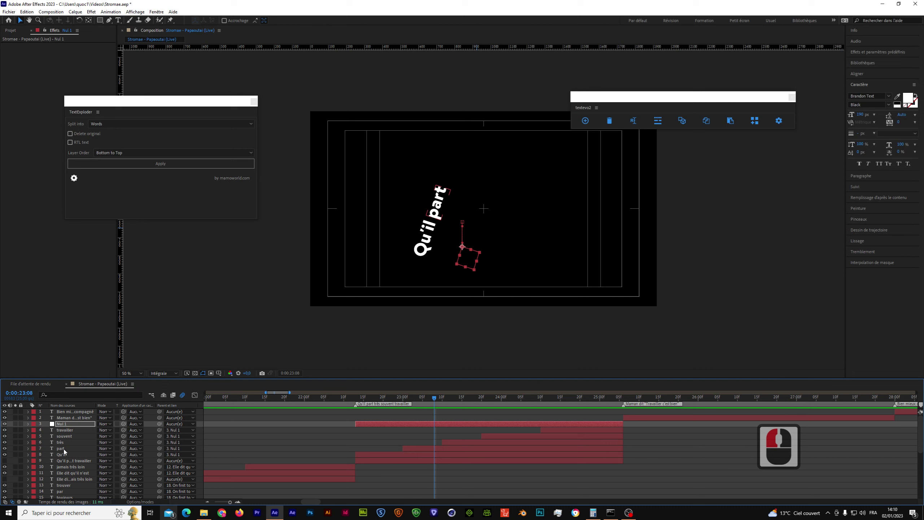
pyautogui.click(63, 431)
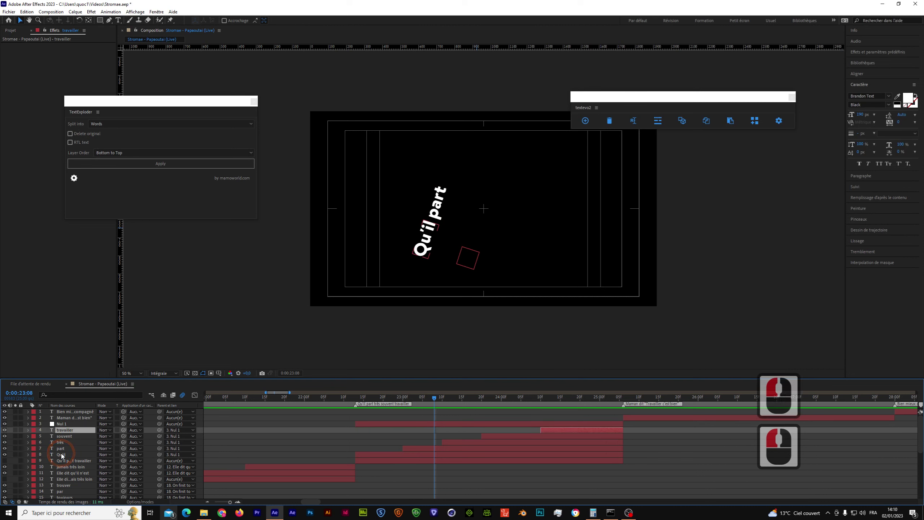
pyautogui.keyDown('shift'); pyautogui.click(65, 455); pyautogui.keyUp('shift')
pyautogui.click(150, 501)
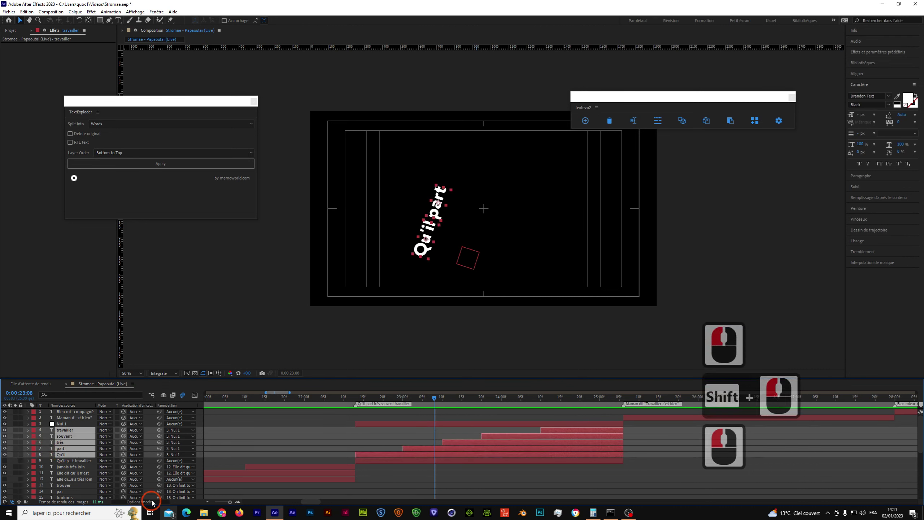
pyautogui.click(127, 431)
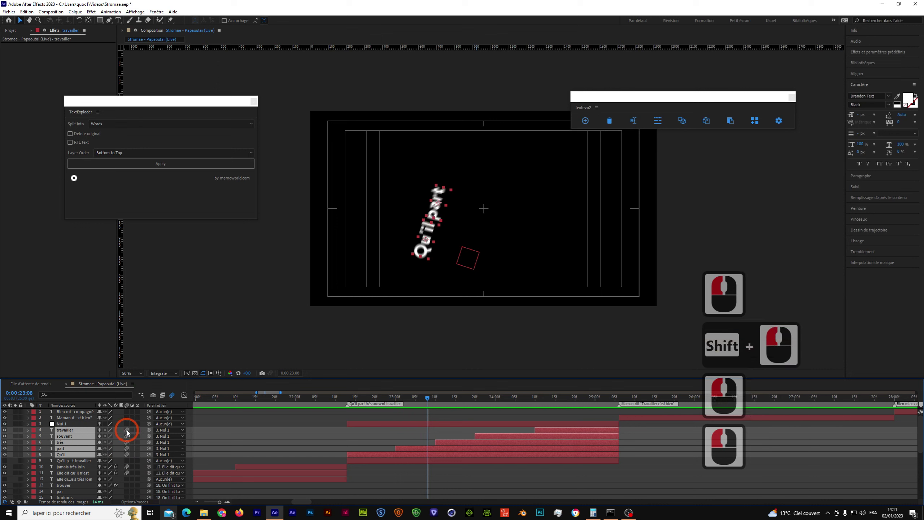
pyautogui.moveTo(390, 398); pyautogui.dragTo(348, 399)
pyautogui.click(352, 411)
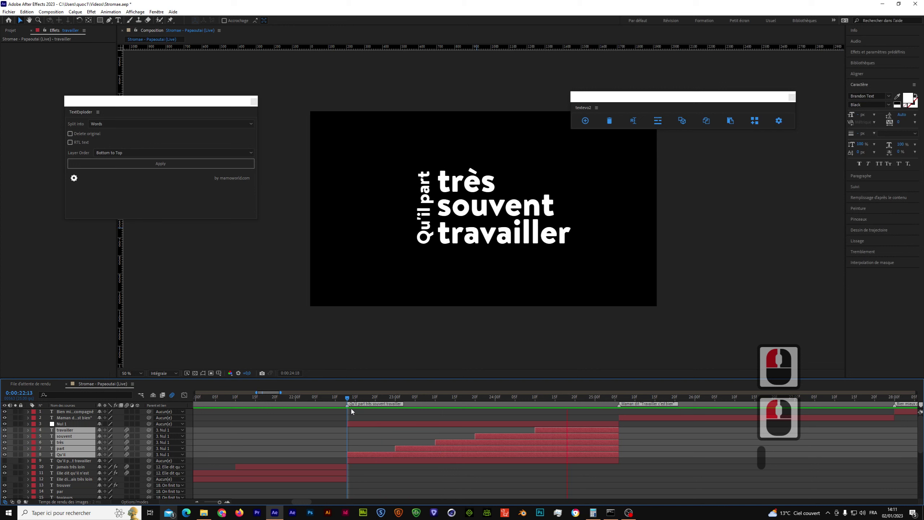
# Step: Extend the starts of two word layers, "travailler" to 0:00:24:00 and "souvent" to 0:00:23:15
pyautogui.moveTo(501, 402)
pyautogui.mouseDown()
pyautogui.moveTo(471, 401)
pyautogui.moveTo(511, 402)
pyautogui.moveTo(495, 402)
pyautogui.mouseUp()
pyautogui.click(506, 432)
pyautogui.moveTo(534, 430); pyautogui.dragTo(497, 432)
pyautogui.moveTo(495, 398); pyautogui.dragTo(456, 400)
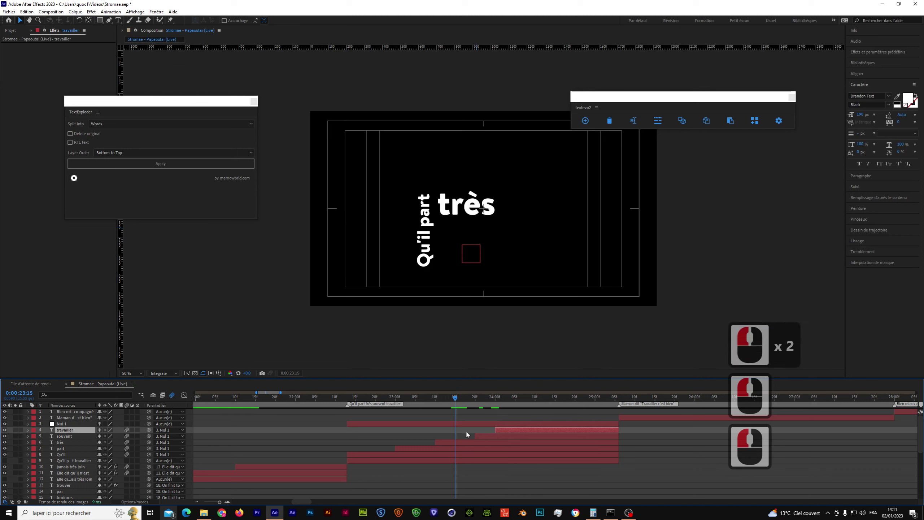
pyautogui.moveTo(476, 435); pyautogui.dragTo(456, 436)
pyautogui.hotkey('ctrl', 'z')
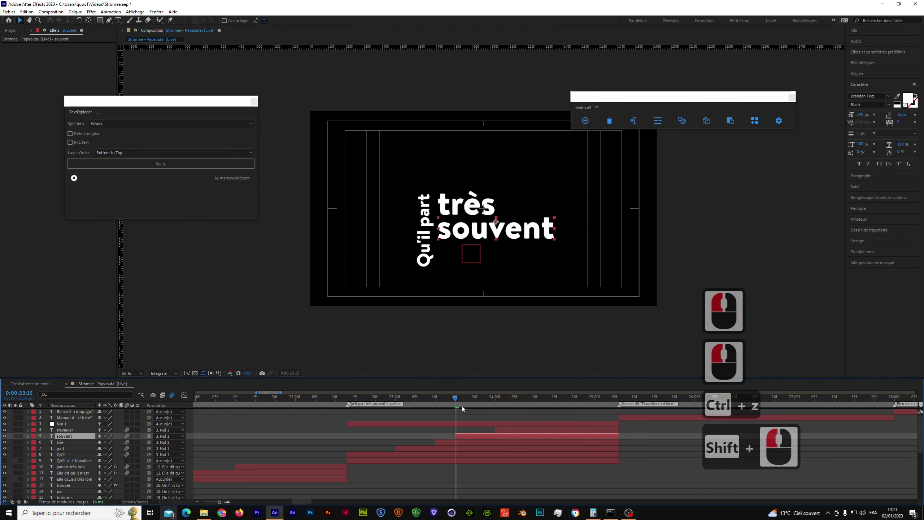
# Step: Extend the start of the "très" layer to about 0:00:23:06
pyautogui.moveTo(456, 401); pyautogui.dragTo(420, 400)
pyautogui.click(421, 401)
pyautogui.moveTo(436, 442); pyautogui.dragTo(421, 442)
# Step: Play the retimed words from 0:00:22:12 and scrub through the phrase up to 0:00:25:06
pyautogui.moveTo(417, 402); pyautogui.dragTo(342, 412)
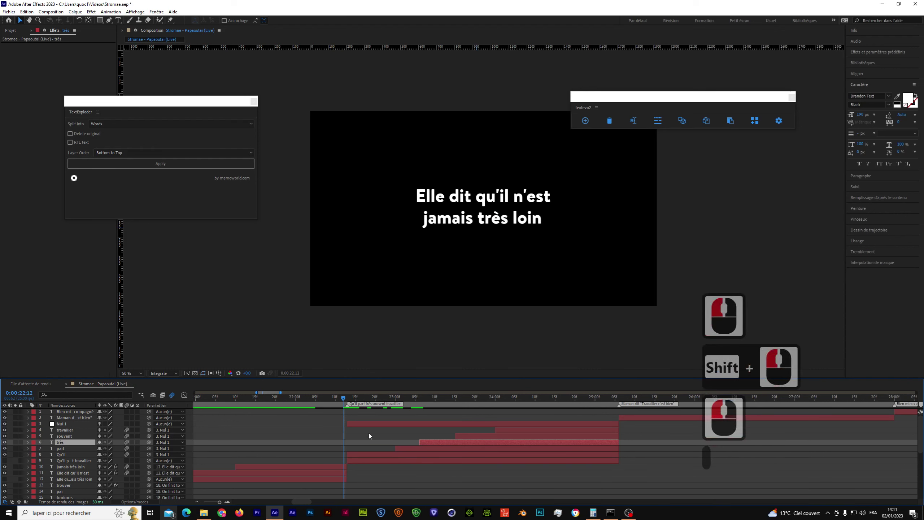
pyautogui.press('space')
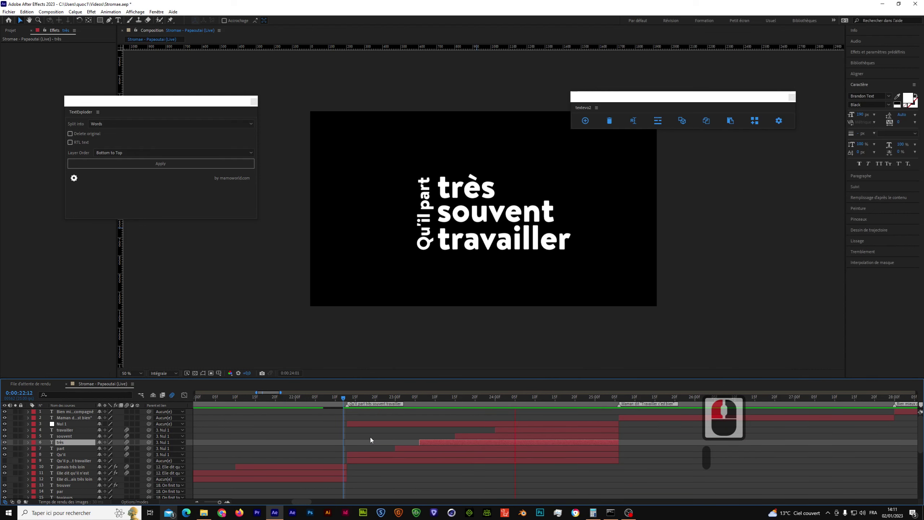
pyautogui.moveTo(459, 402); pyautogui.dragTo(499, 400)
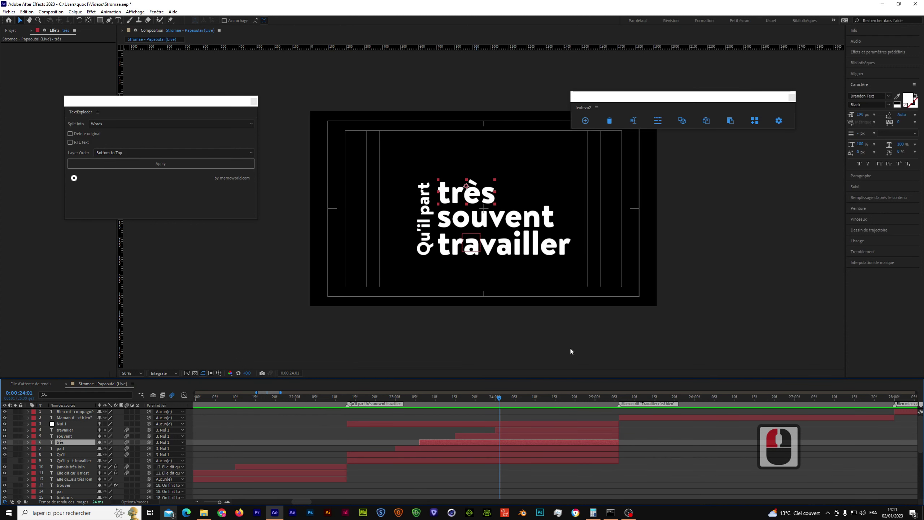
pyautogui.moveTo(498, 400); pyautogui.dragTo(371, 400)
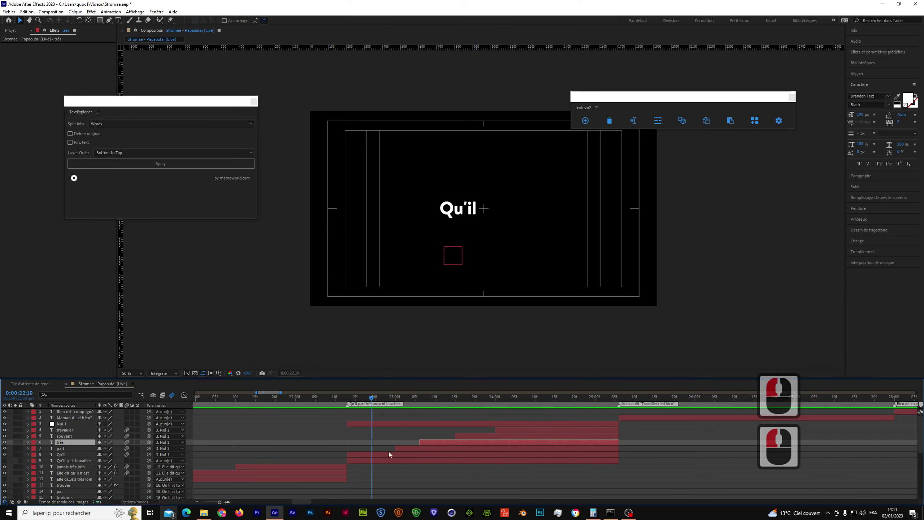
pyautogui.moveTo(373, 402); pyautogui.dragTo(543, 444)
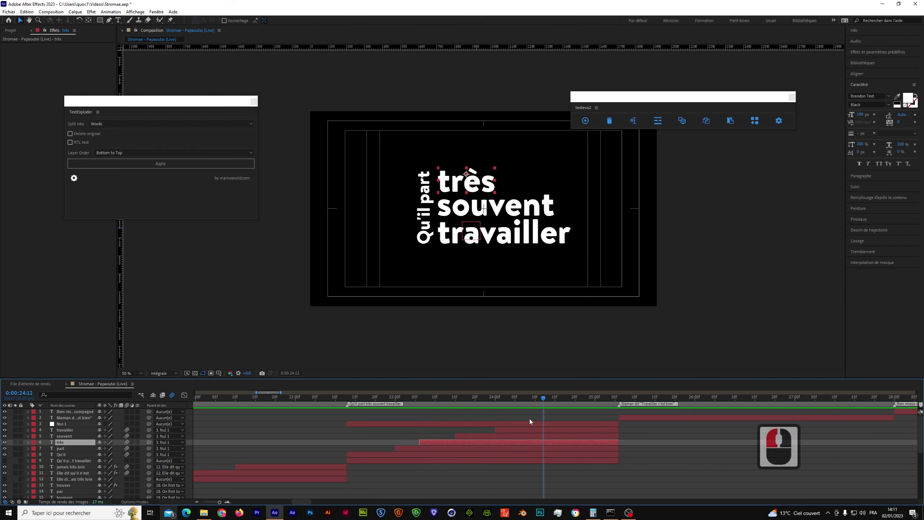
pyautogui.click(530, 425)
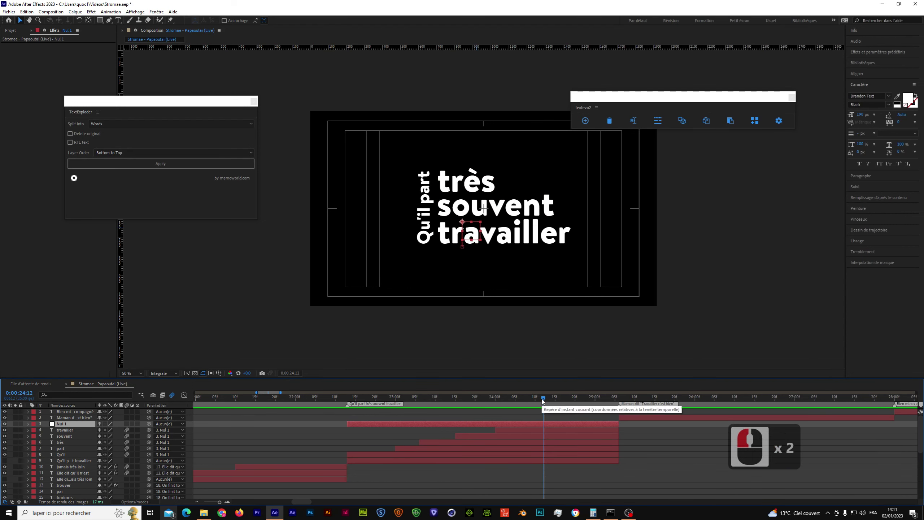
pyautogui.moveTo(544, 399); pyautogui.dragTo(620, 413)
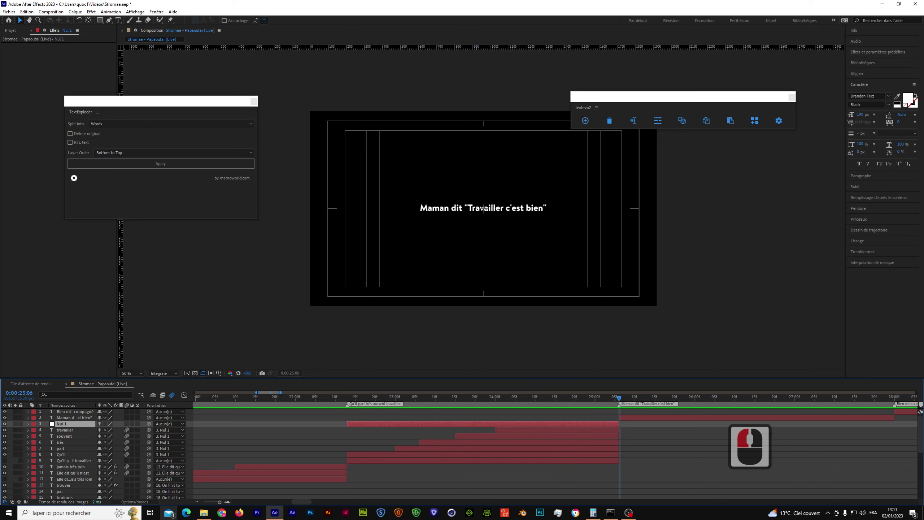